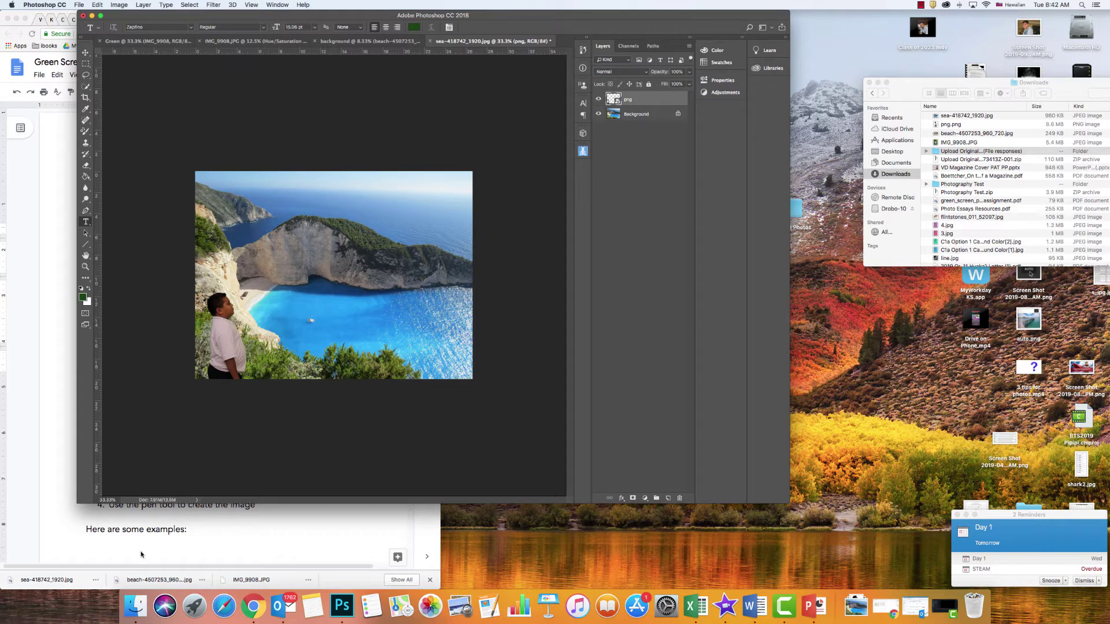
# - Select IMG_9908.JPG in the Downloads folder and hide the other apps to reveal the desktop
pyautogui.click(138, 605)
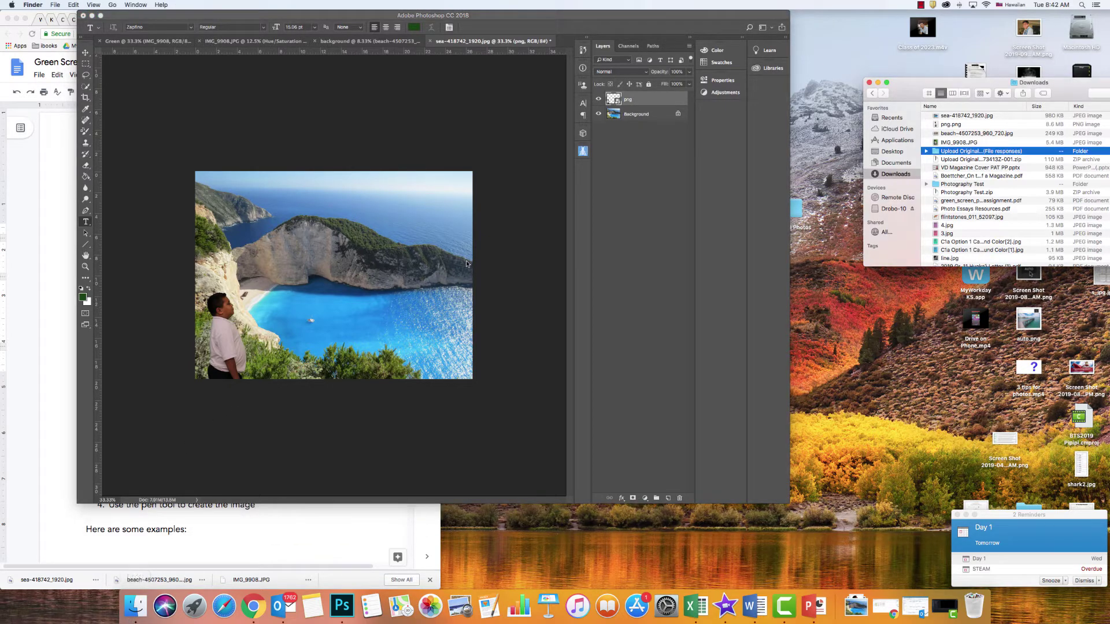
pyautogui.click(938, 144)
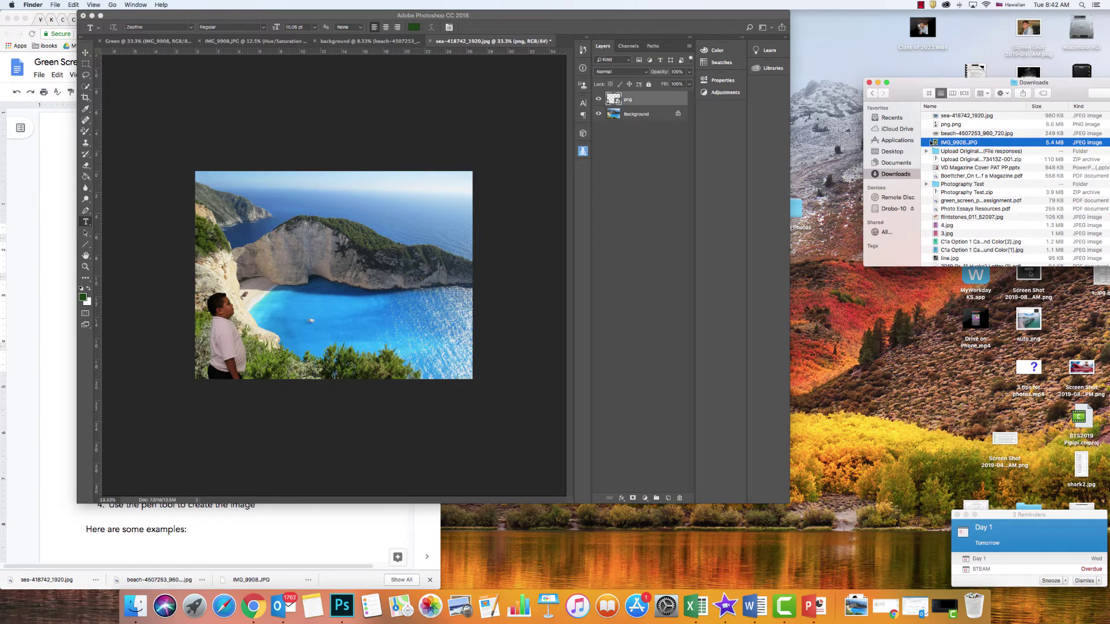
pyautogui.press('super+alt+h')
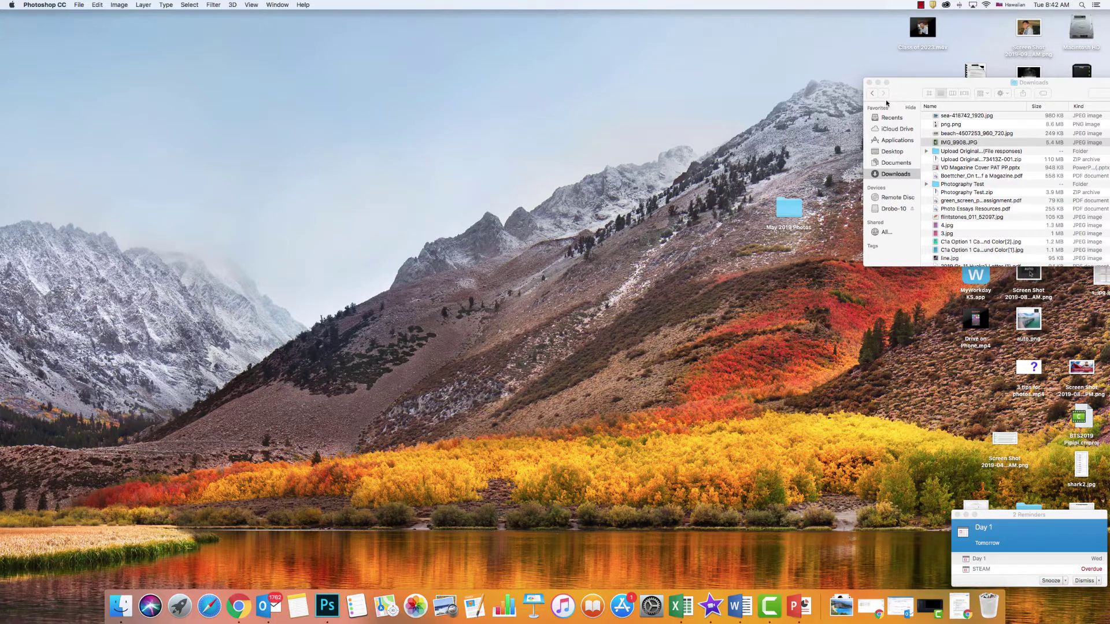
# - Drag IMG_9908.JPG from a fresh Finder Downloads window onto Photoshop to open it
pyautogui.click(869, 83)
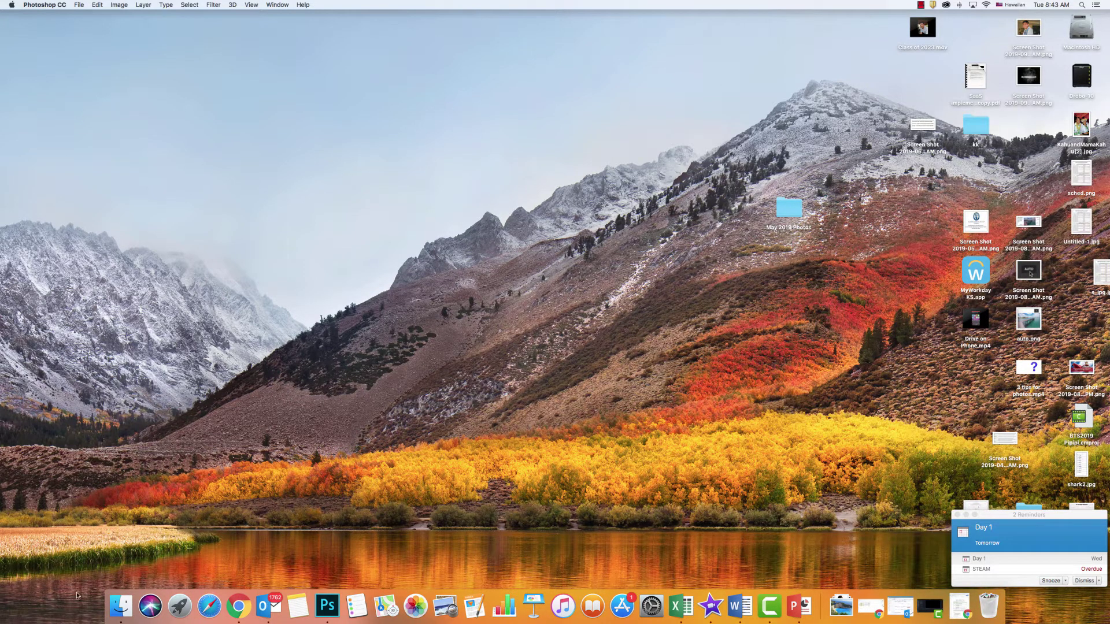
pyautogui.click(121, 606)
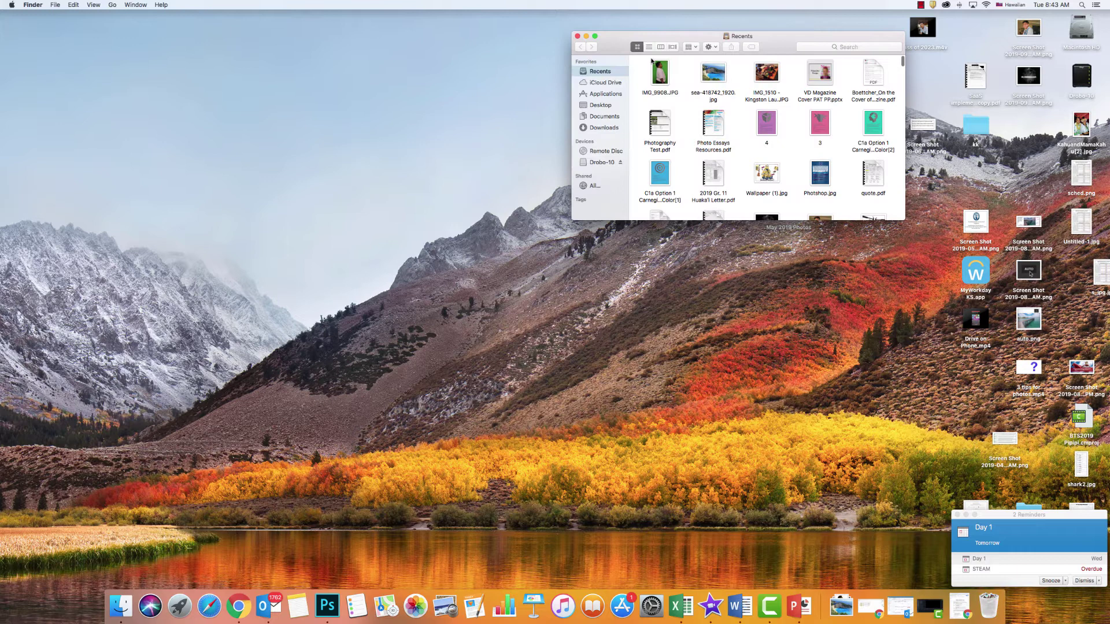
pyautogui.click(588, 128)
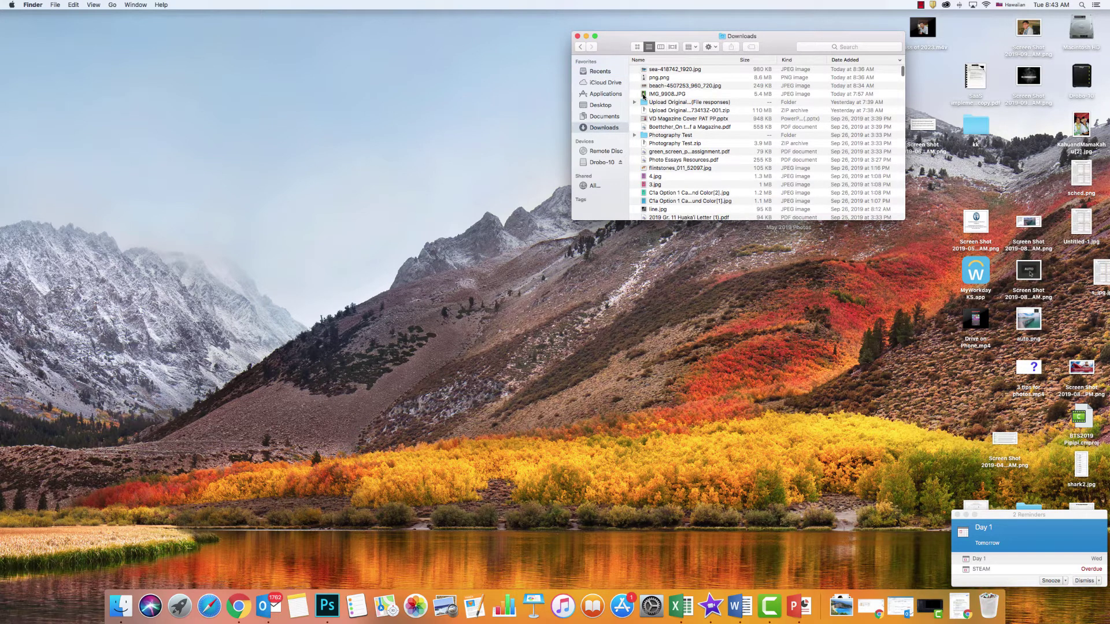
pyautogui.moveTo(644, 97); pyautogui.dragTo(324, 608)
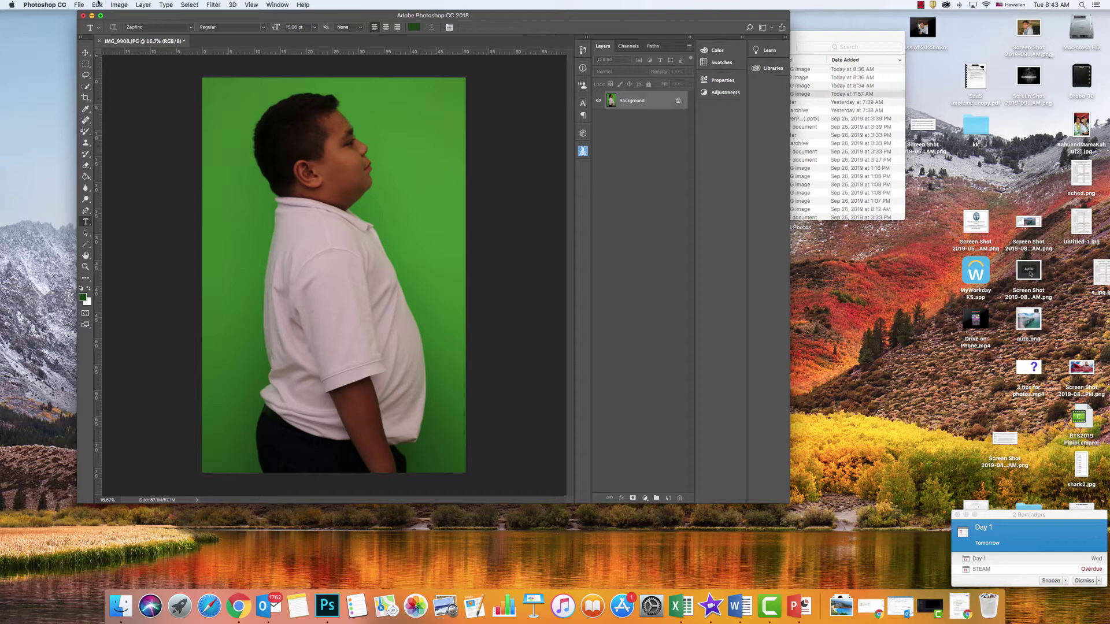
# - Select the green backdrop with Color Range, sampling several green shades around the boy at fuzziness 40
pyautogui.click(187, 5)
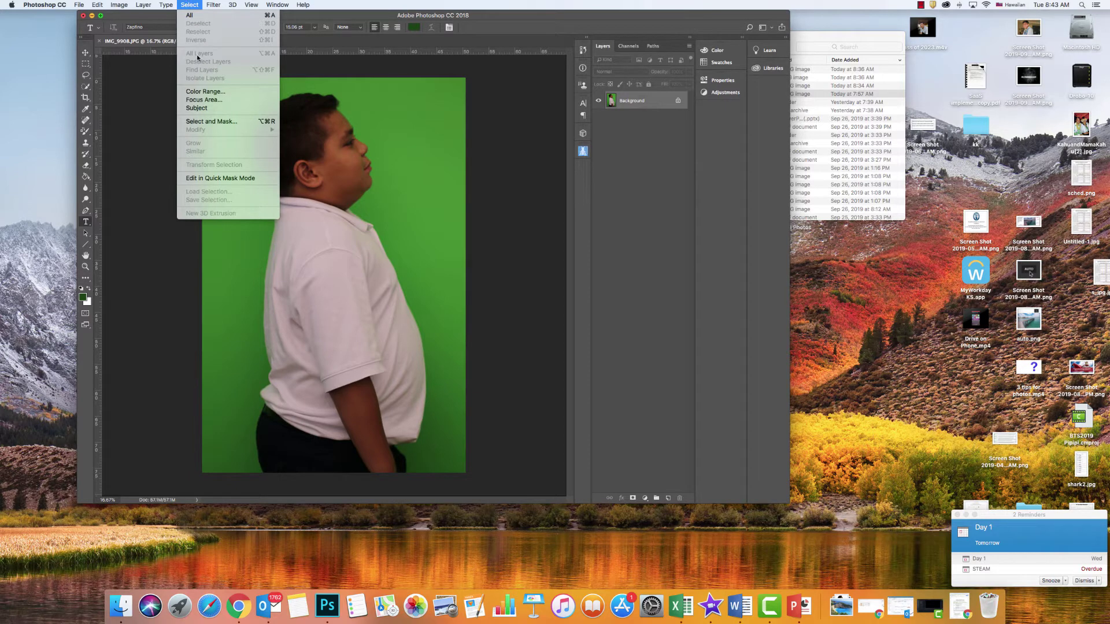
pyautogui.click(204, 91)
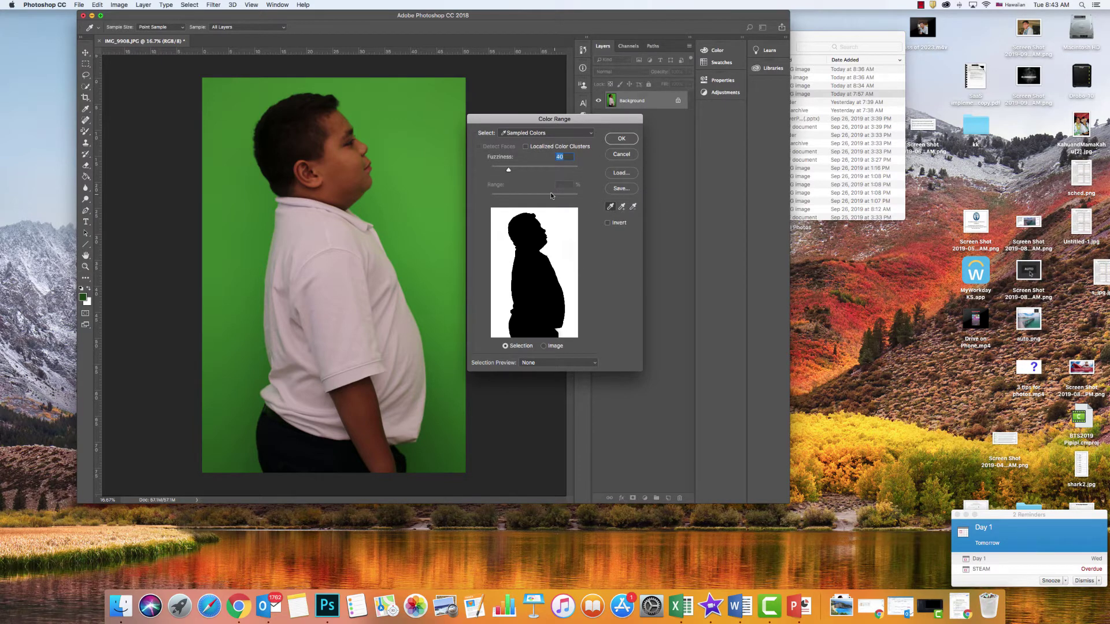
pyautogui.click(435, 179)
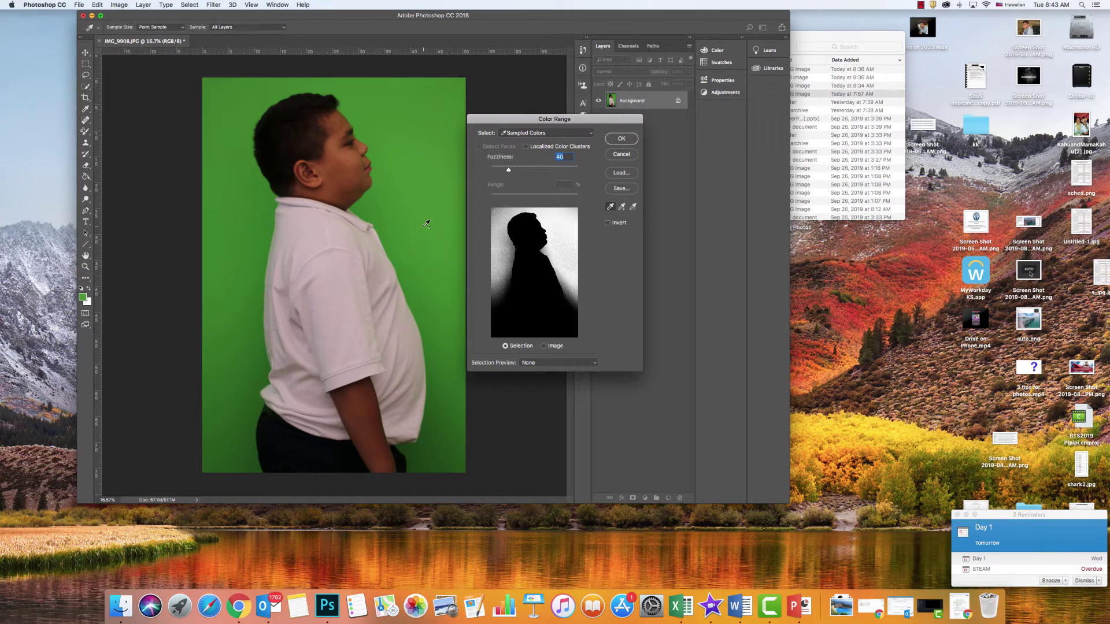
pyautogui.click(396, 237)
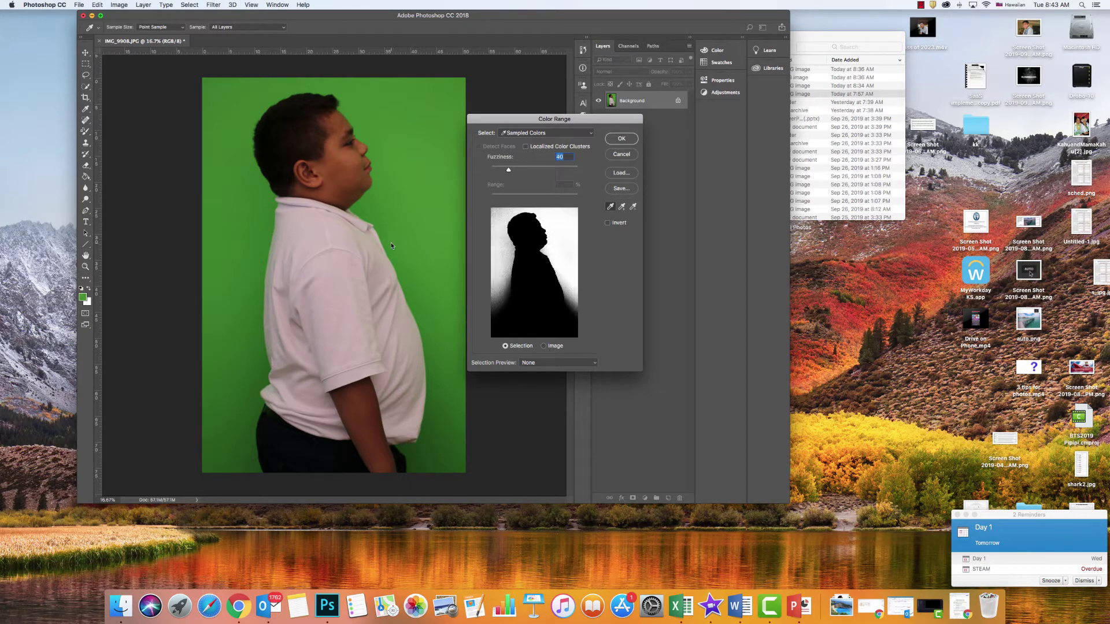
pyautogui.click(396, 243)
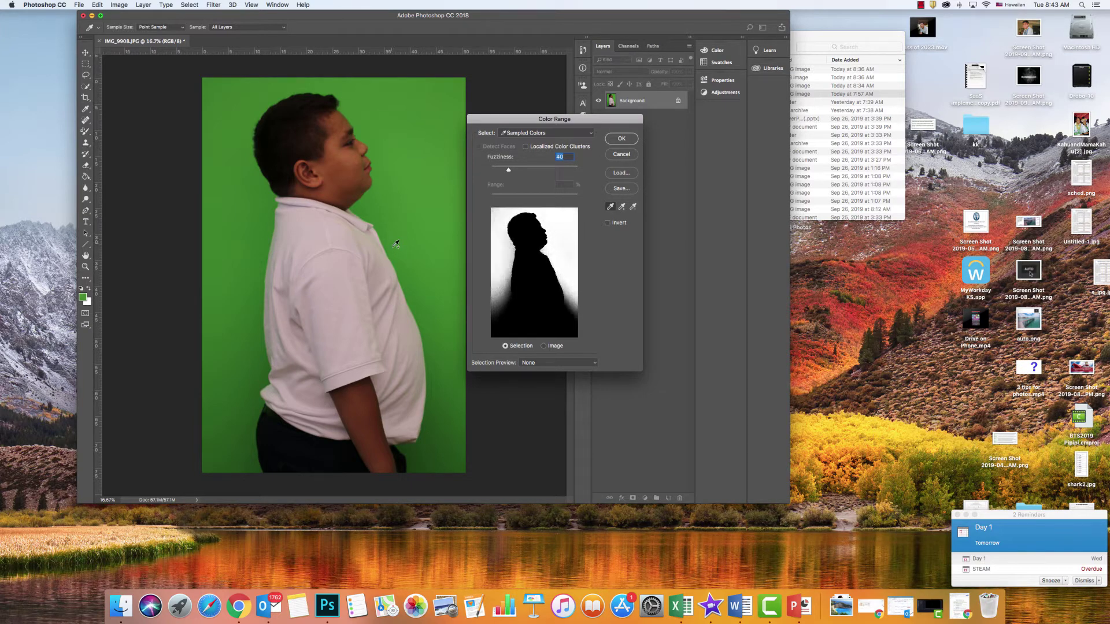
pyautogui.click(423, 317)
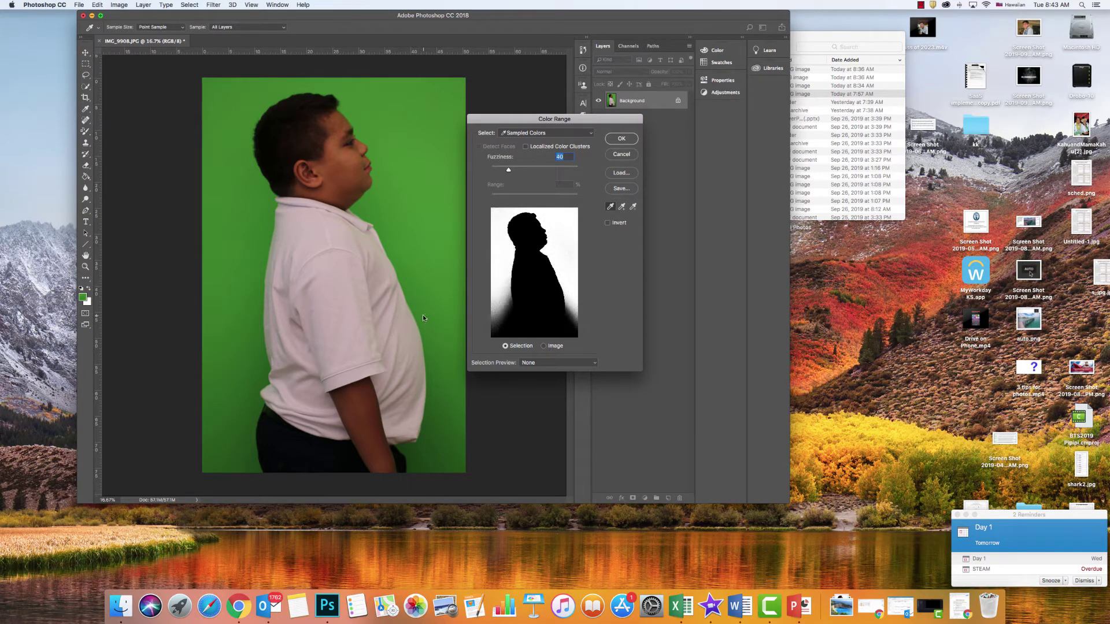
pyautogui.click(431, 389)
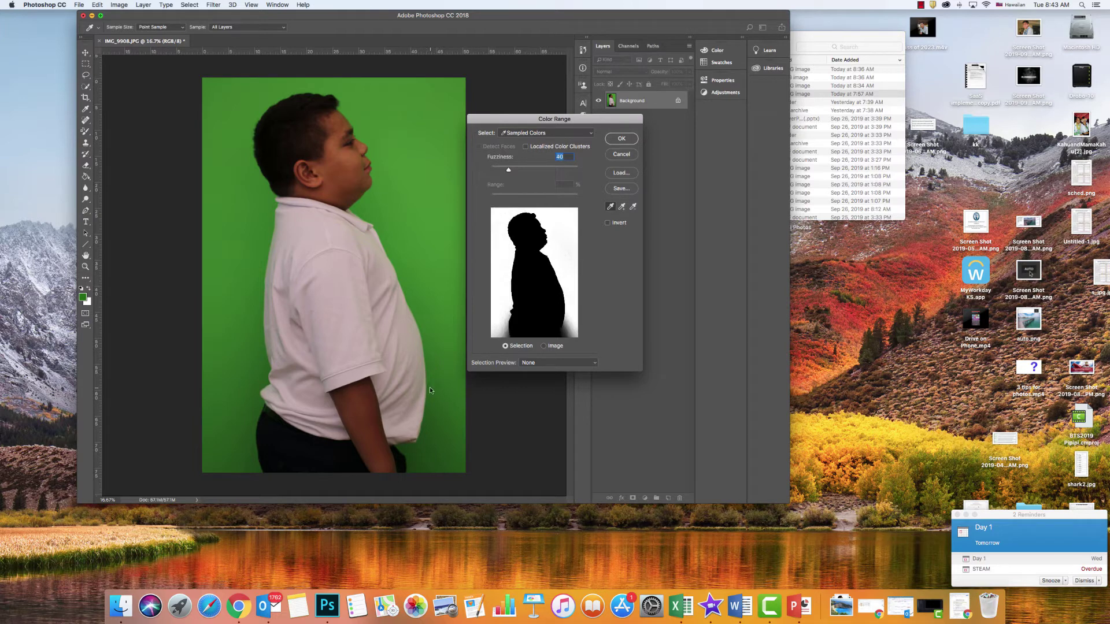
pyautogui.click(422, 439)
pyautogui.click(417, 454)
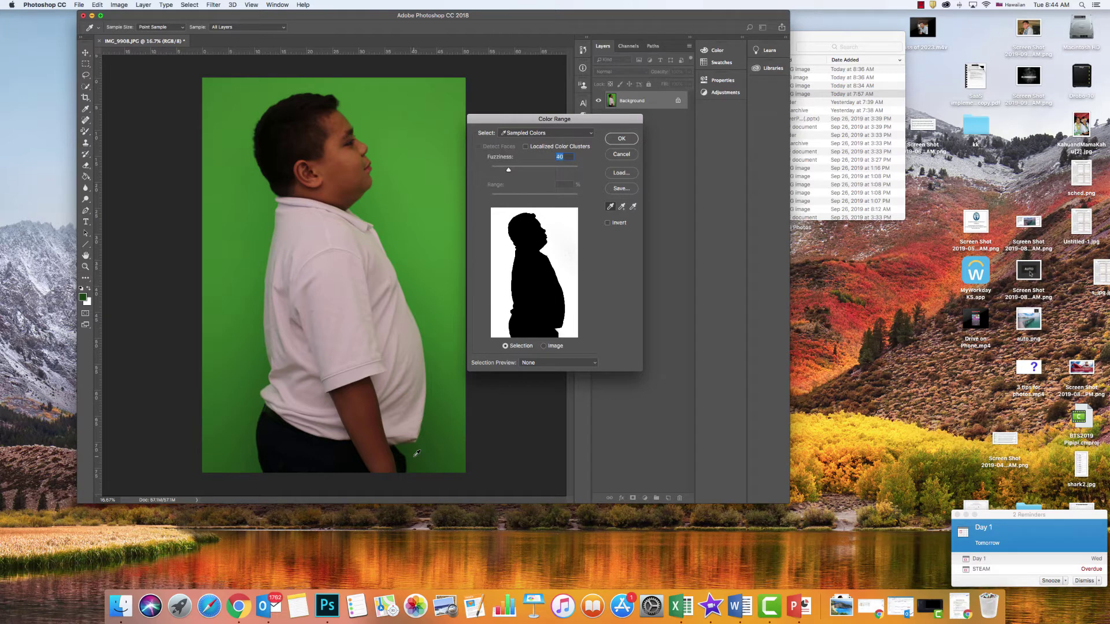
pyautogui.click(621, 139)
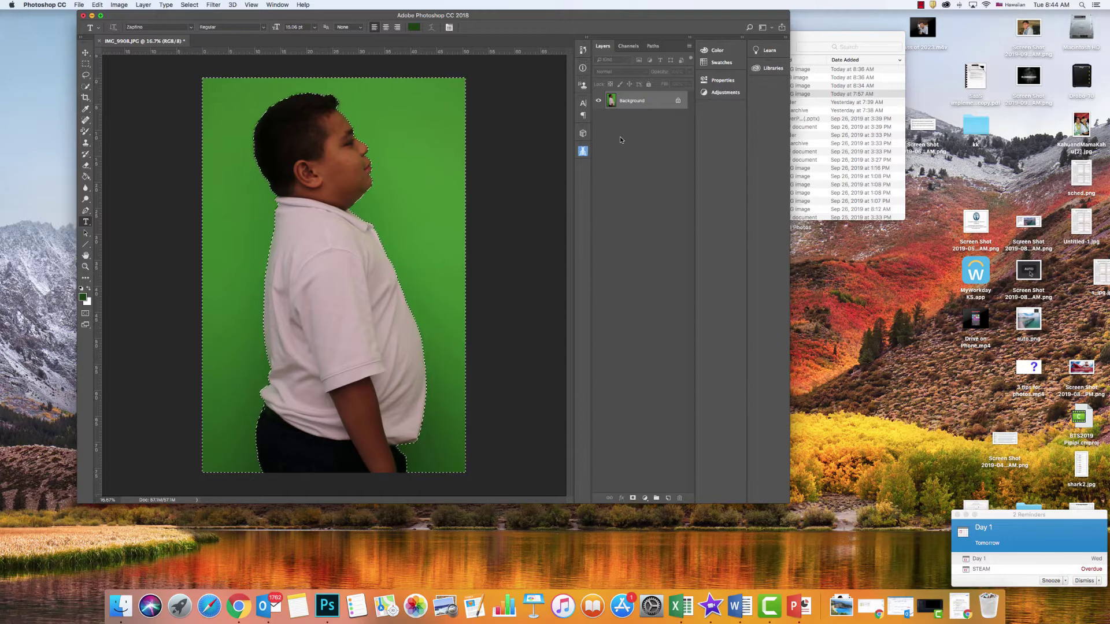
# - Expand the backdrop selection through Select > Modify > Expand, entering 0 pixels
pyautogui.click(188, 5)
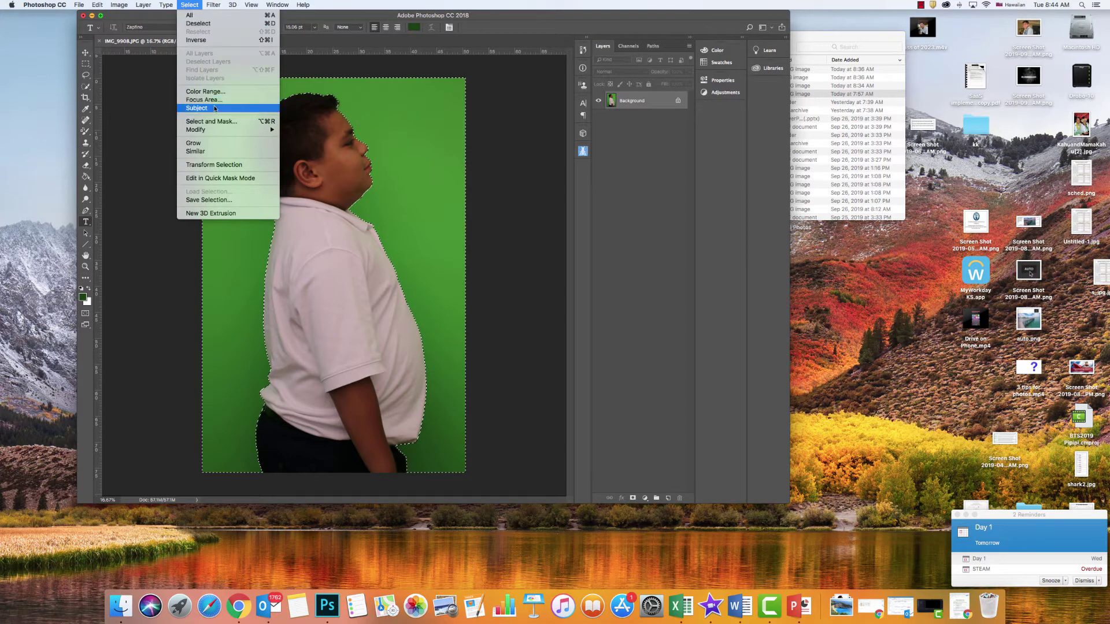
pyautogui.moveTo(220, 130)
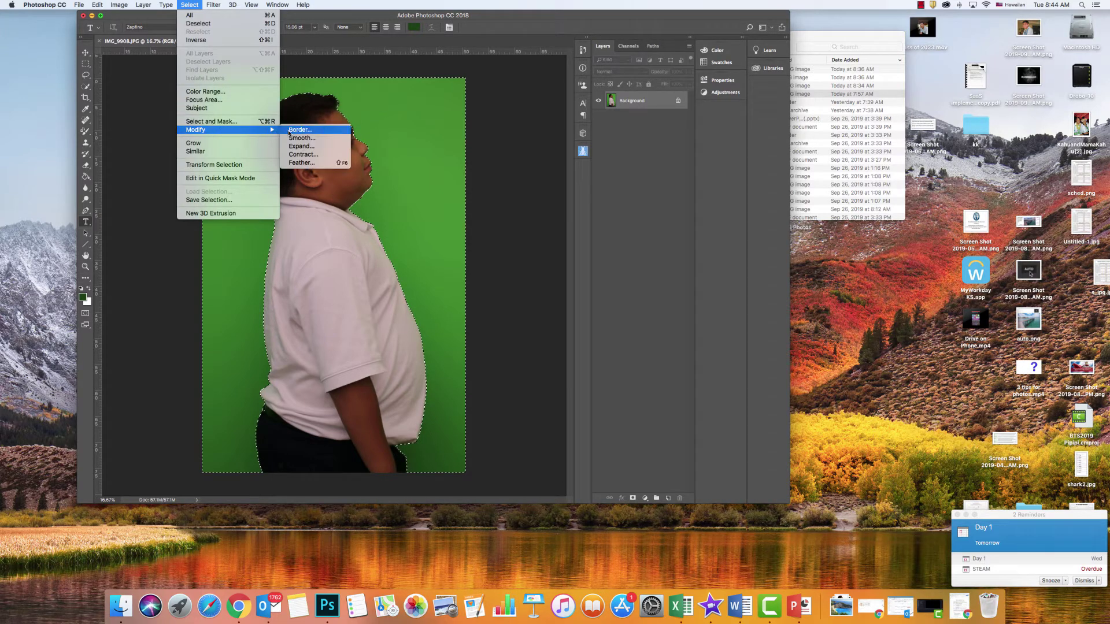
pyautogui.click(302, 147)
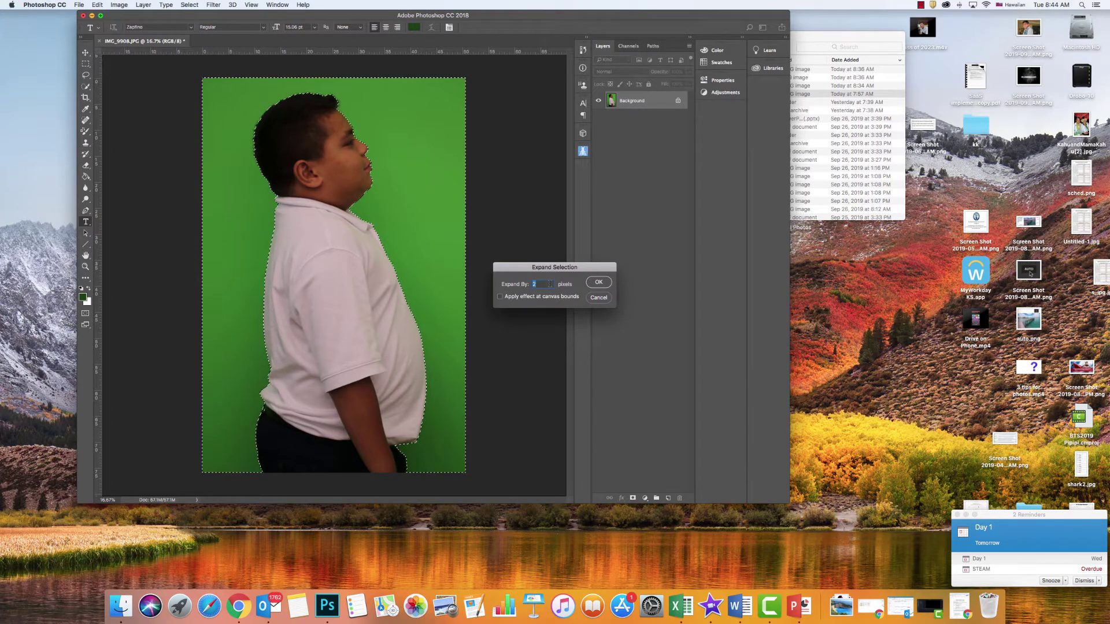
pyautogui.write('0')
pyautogui.click(599, 282)
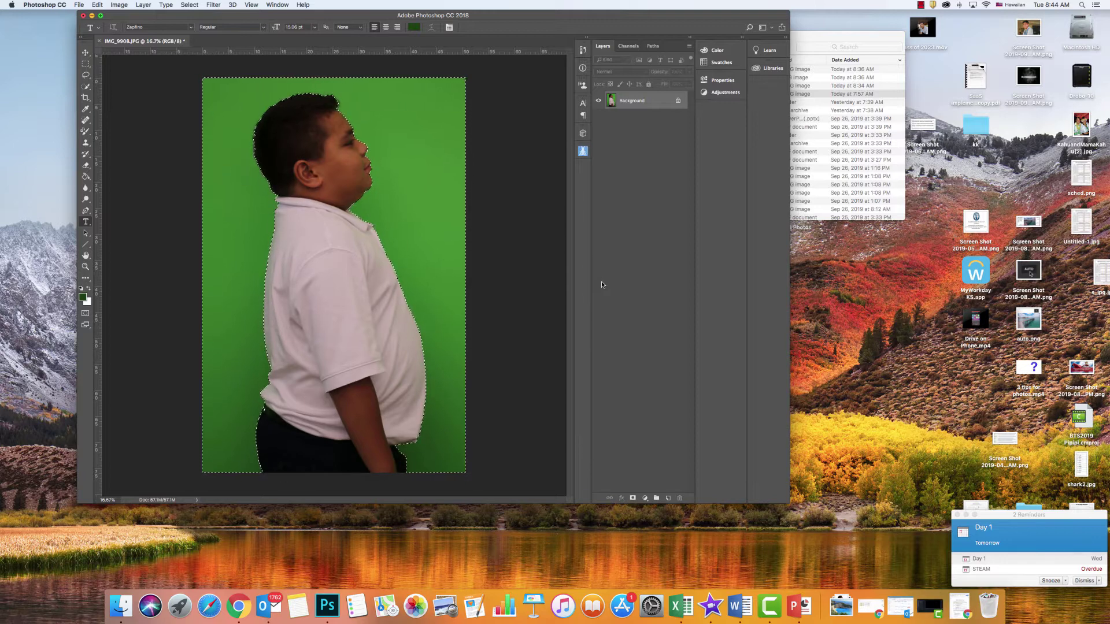
# - In Select and Mask, feather the backdrop selection by 1 px and output it as a selection
pyautogui.click(190, 5)
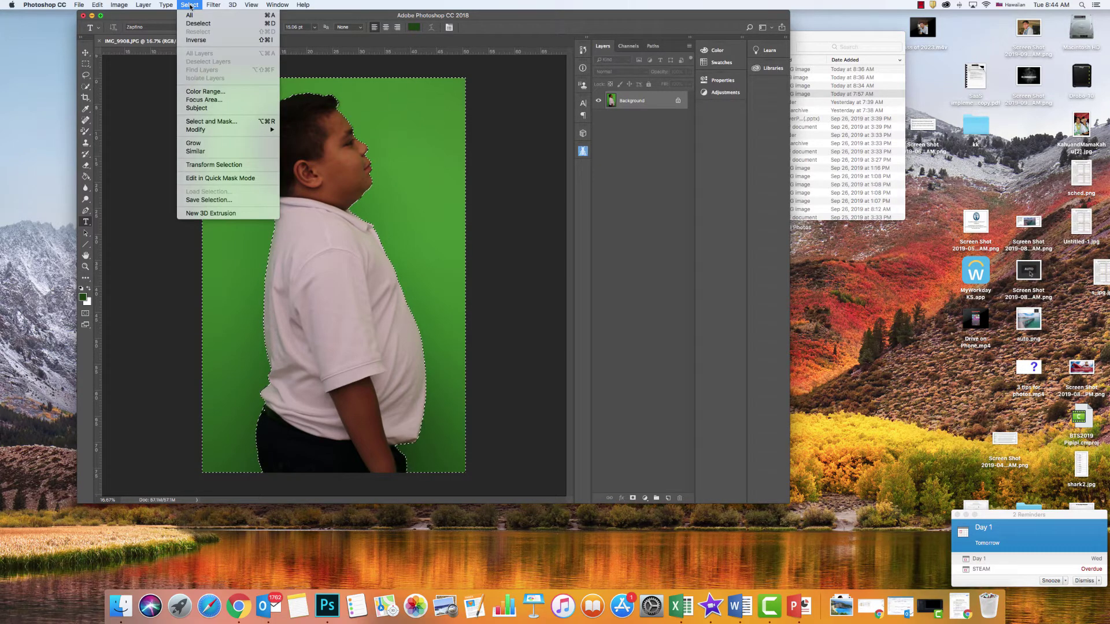
pyautogui.click(212, 121)
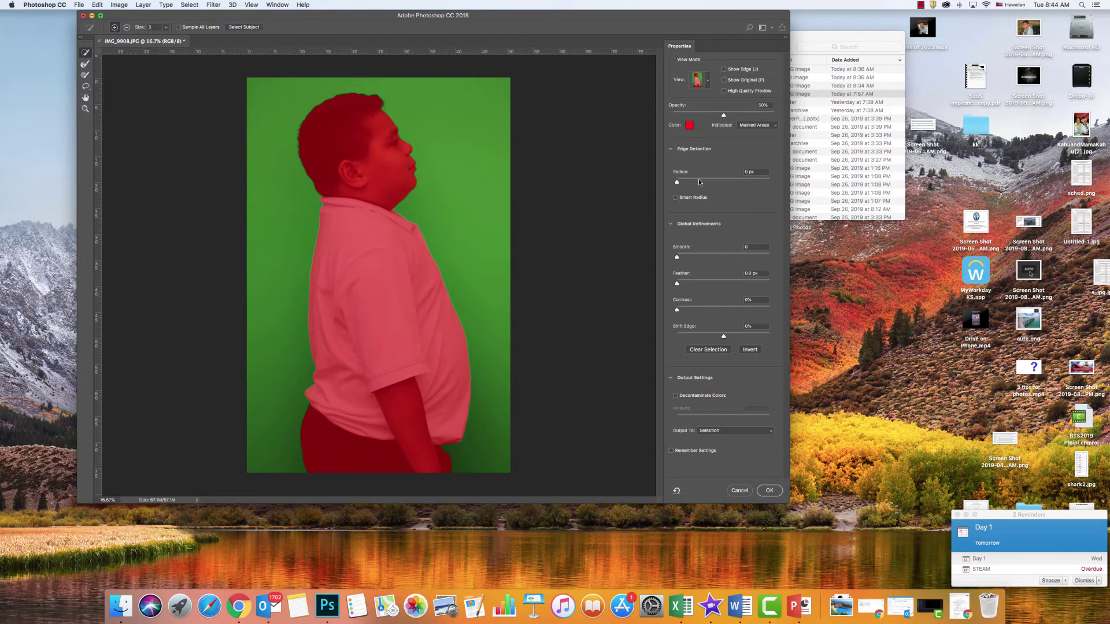
pyautogui.click(749, 274)
pyautogui.write('1')
pyautogui.click(671, 379)
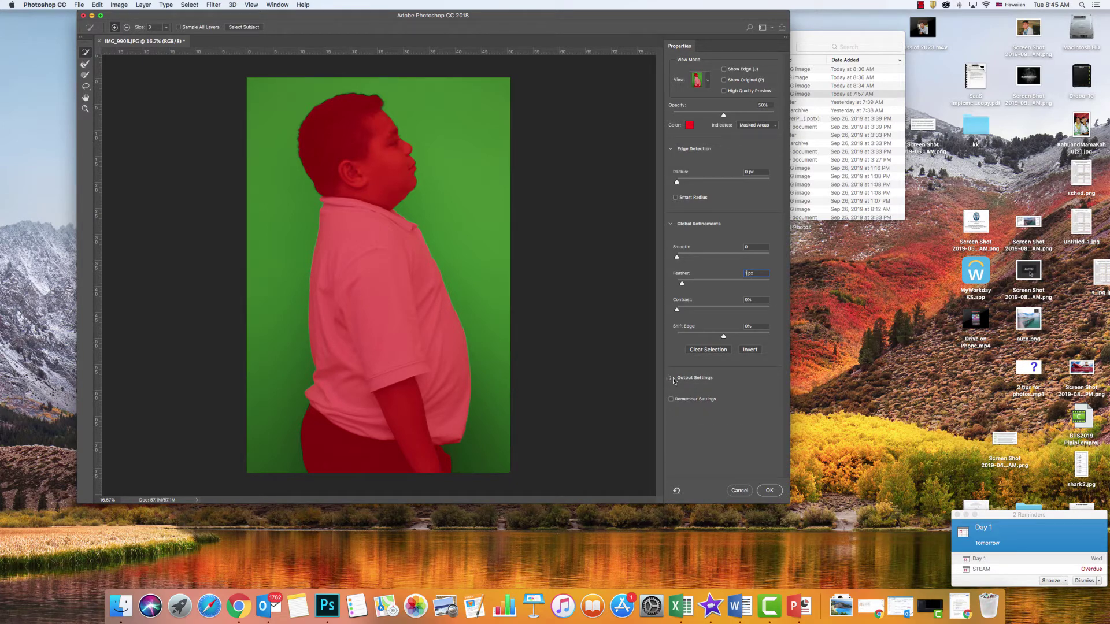
pyautogui.click(670, 379)
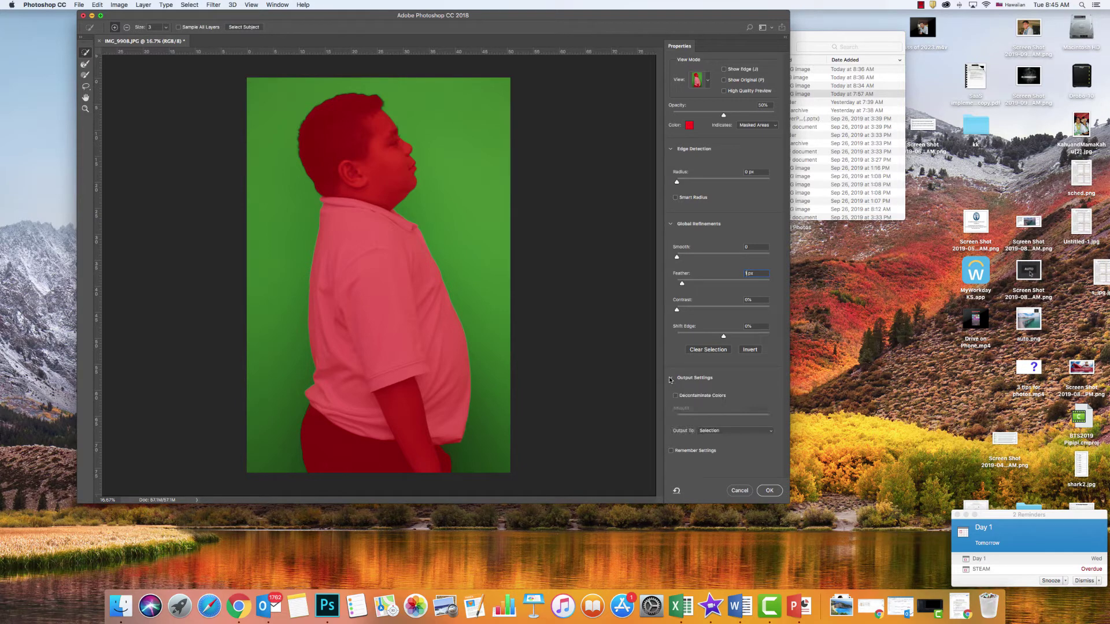
pyautogui.click(671, 379)
pyautogui.click(671, 379)
pyautogui.click(715, 433)
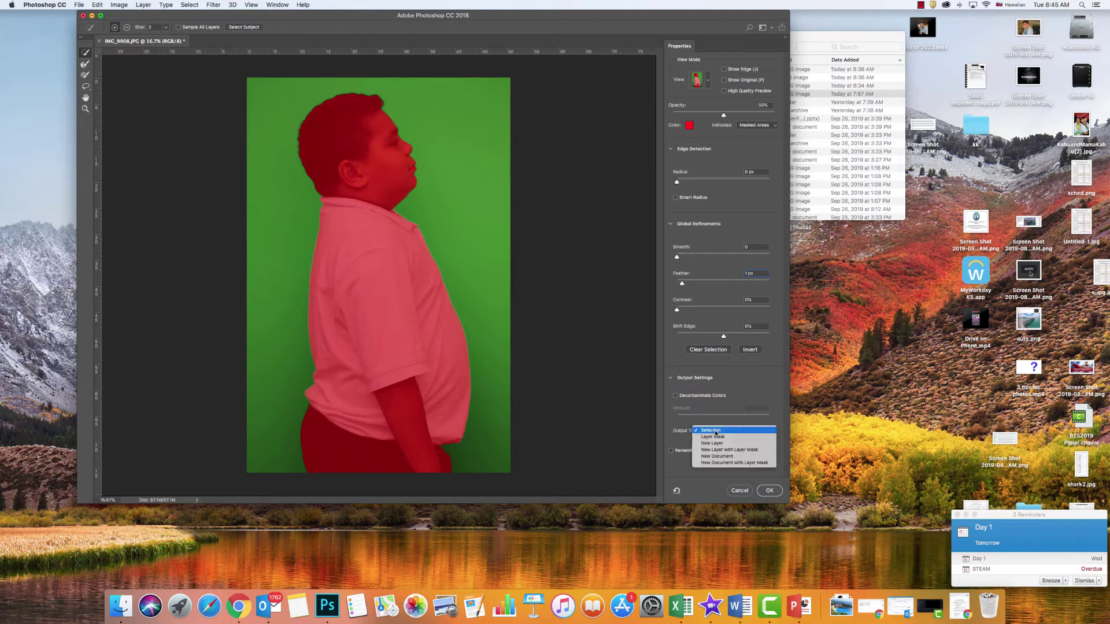
pyautogui.click(715, 433)
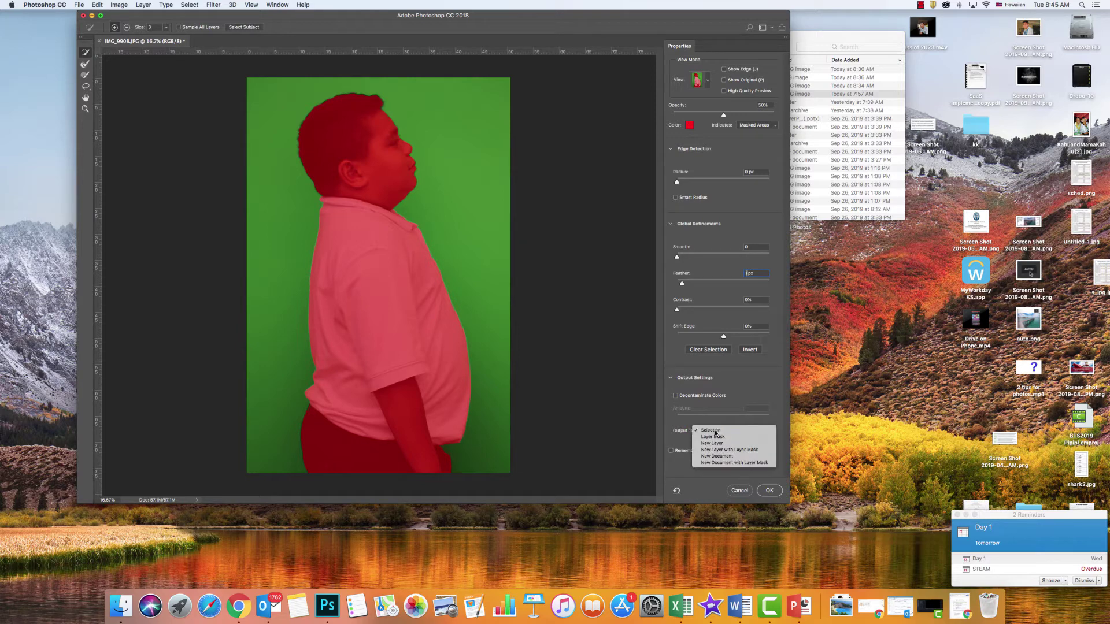
pyautogui.click(768, 490)
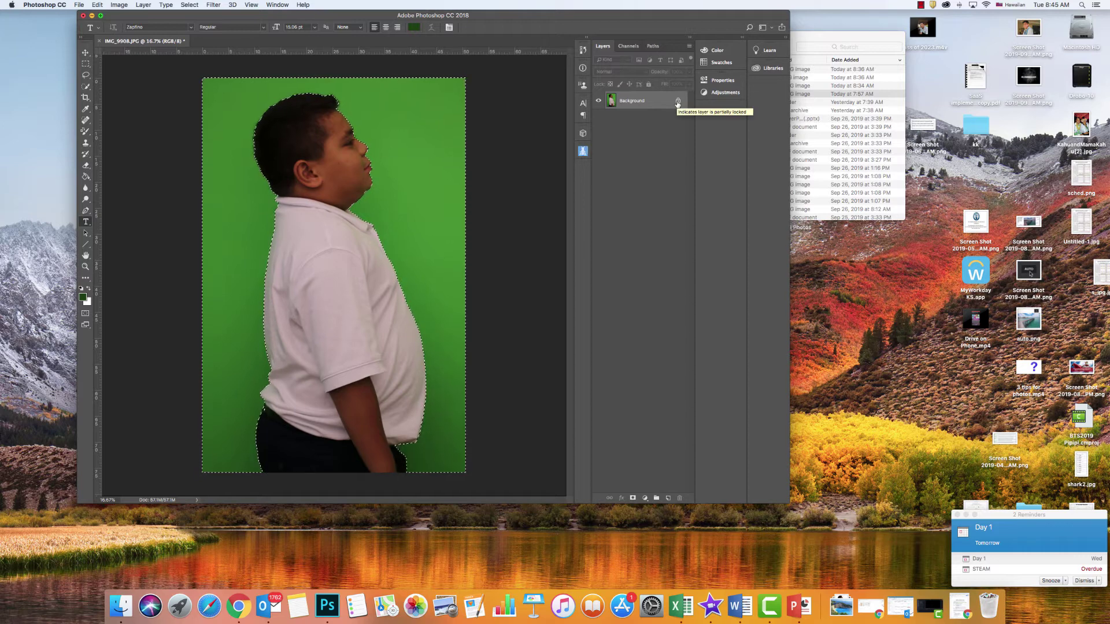
# - Unlock the Background layer into Layer 0 and delete the selected green backdrop
pyautogui.moveTo(678, 103); pyautogui.dragTo(680, 502)
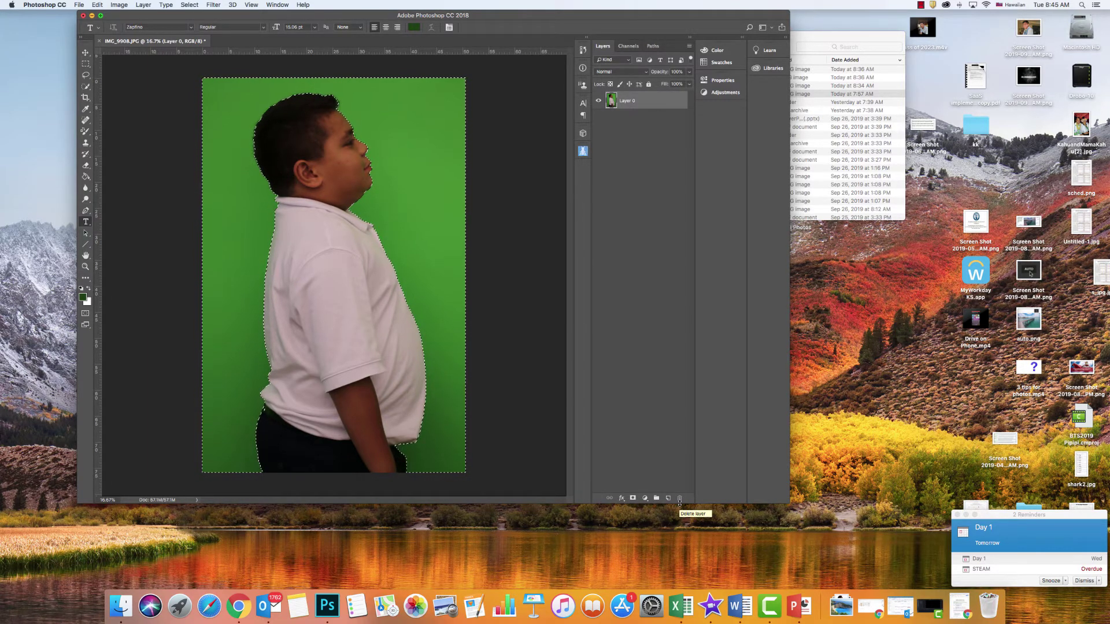
pyautogui.press('Delete')
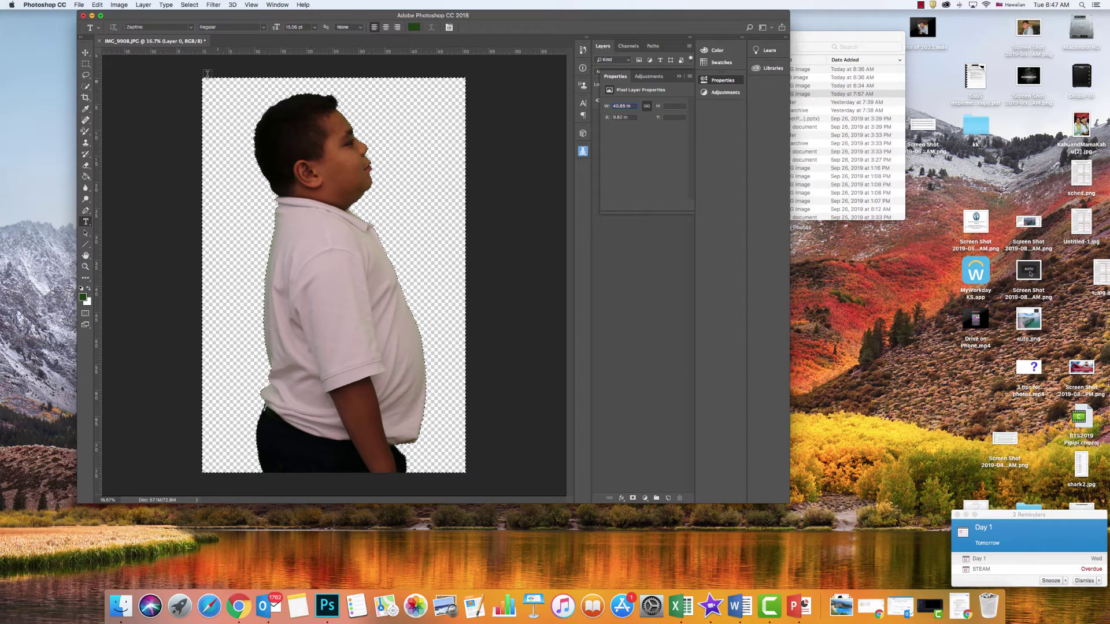
# - Deselect, then zoom in and pan along the boy's shirt edges to check for green fringe
pyautogui.click(189, 5)
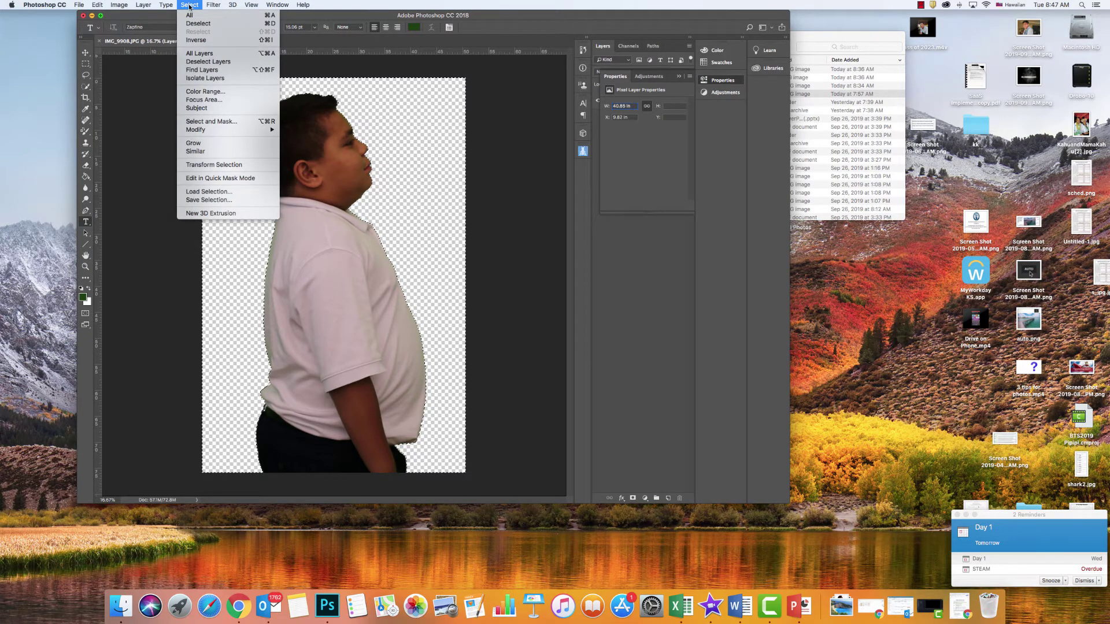
pyautogui.click(190, 24)
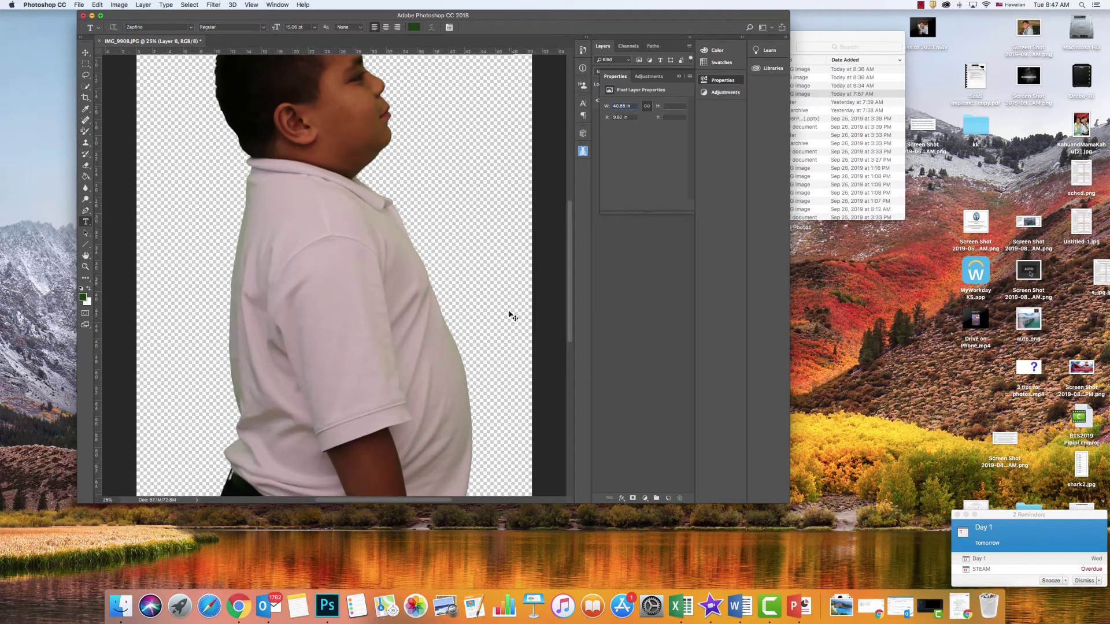
pyautogui.press('super+equal')
pyautogui.press('super+equal')
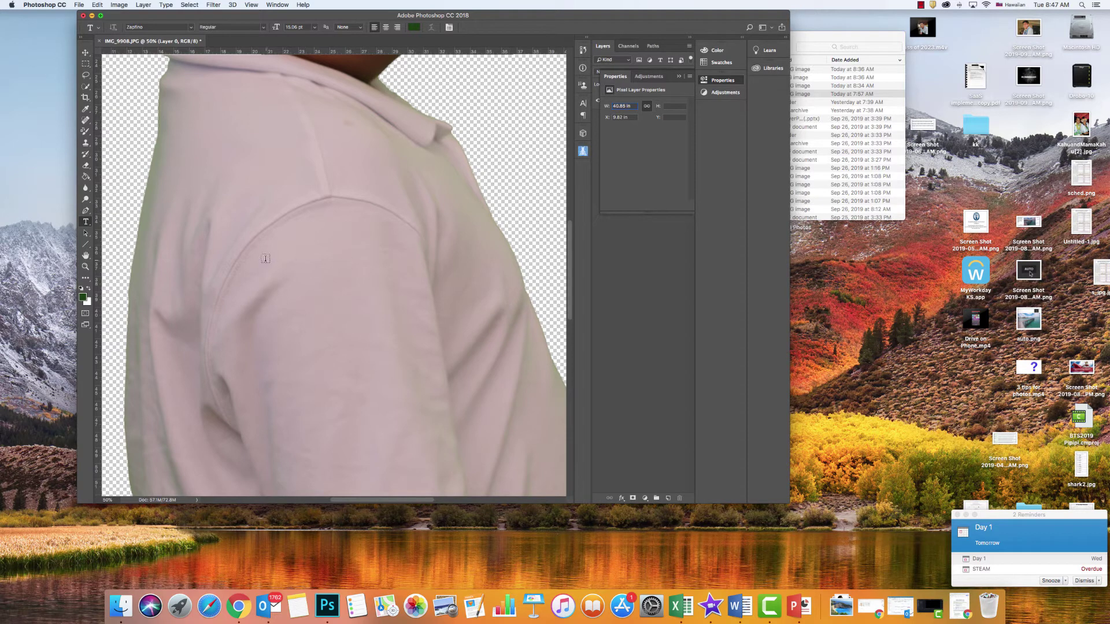
pyautogui.hscroll(-3, 266, 258)
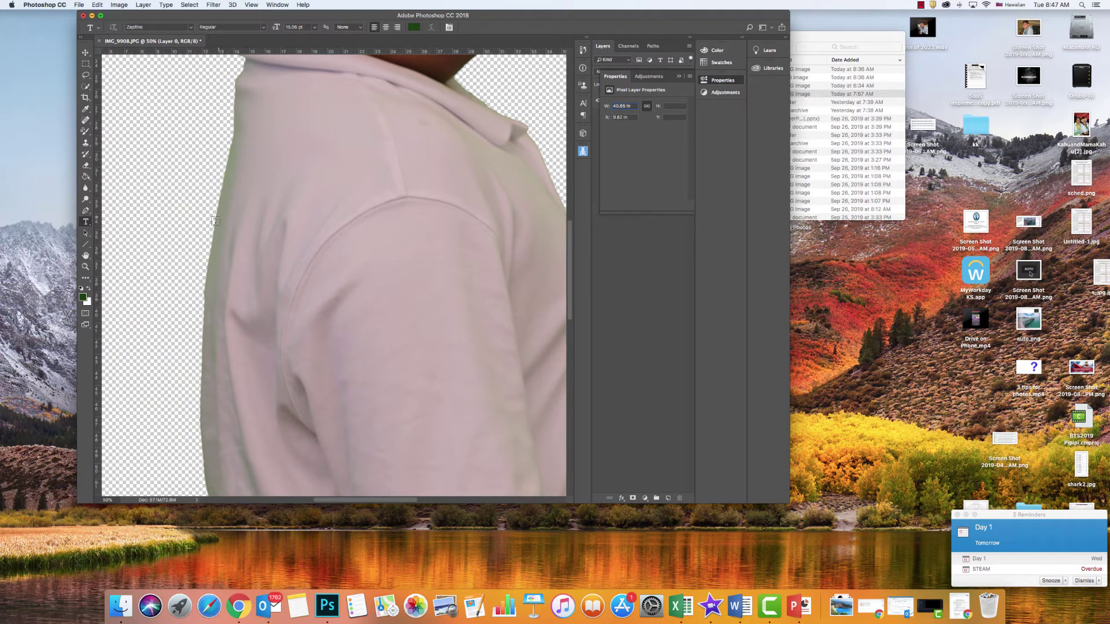
pyautogui.scroll(10, 248, 189)
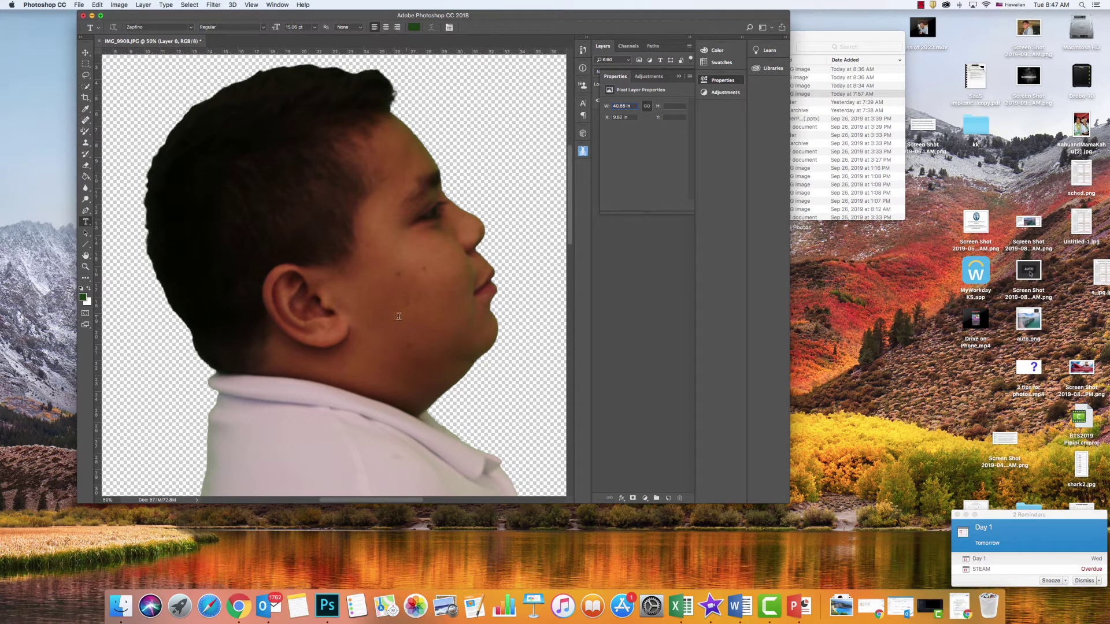
pyautogui.scroll(-5, 333, 387)
pyautogui.hscroll(-5, 334, 387)
pyautogui.scroll(-2, 333, 387)
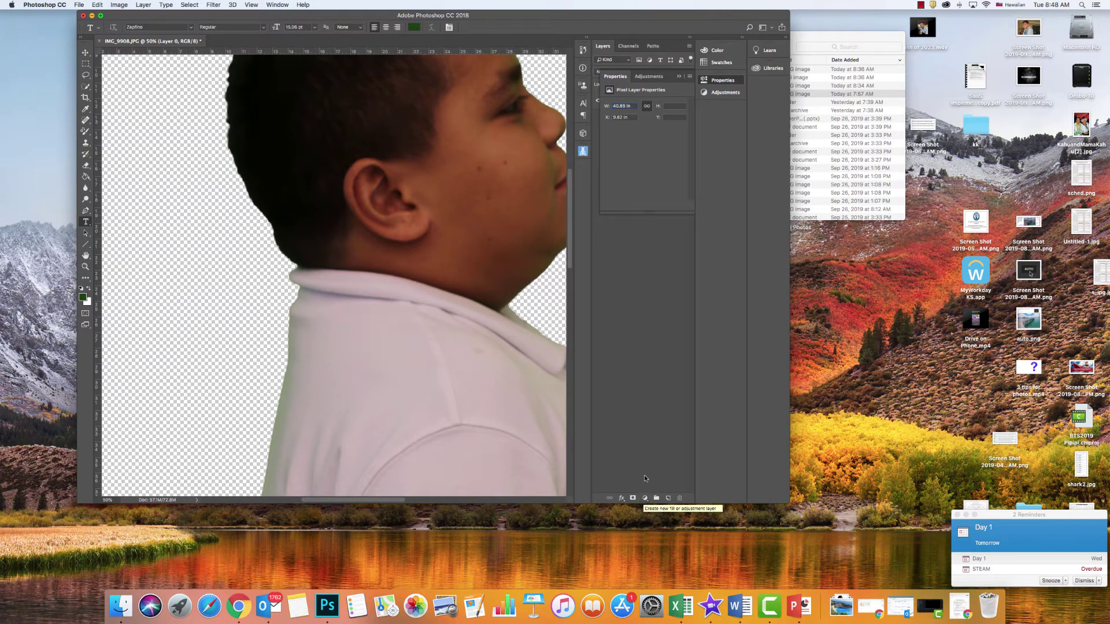
# - Add a Hue/Saturation adjustment layer targeting the Greens range
pyautogui.click(644, 499)
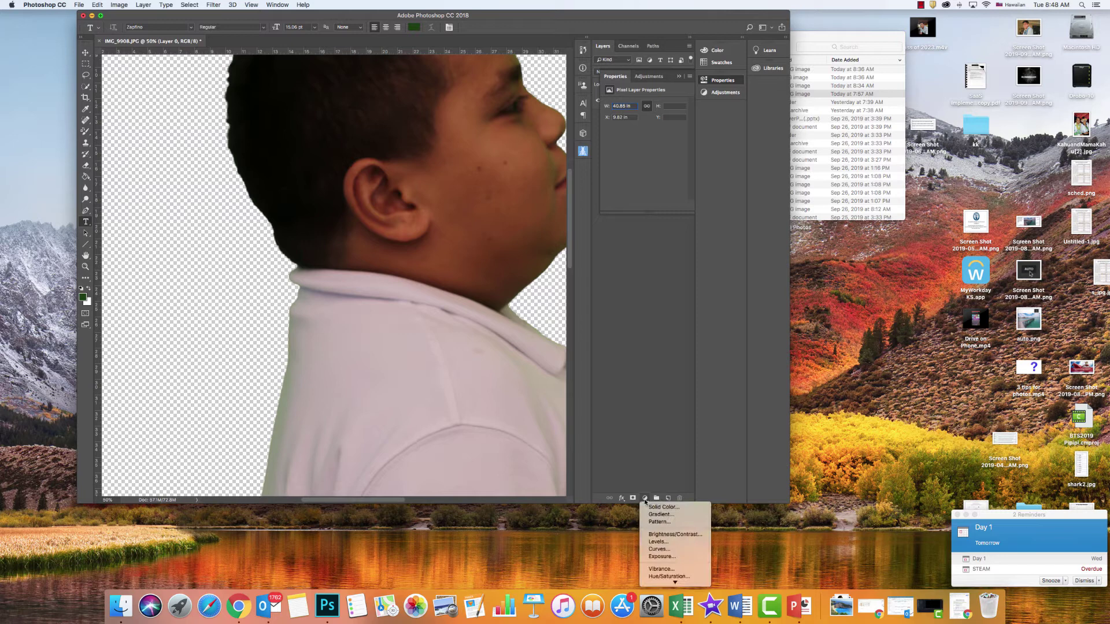
pyautogui.click(656, 576)
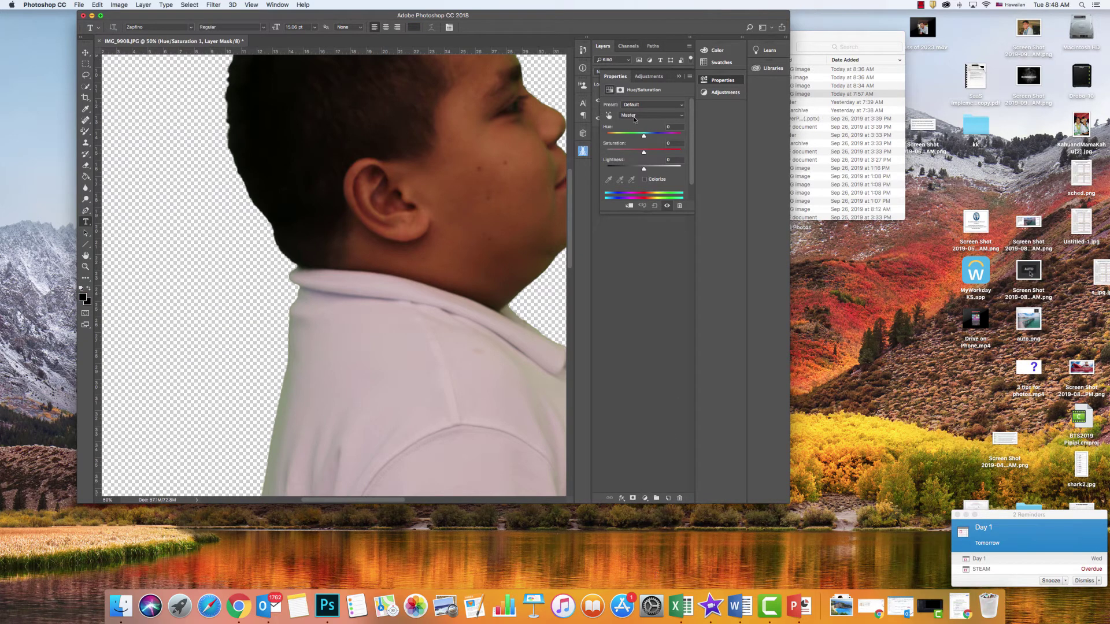
pyautogui.click(679, 118)
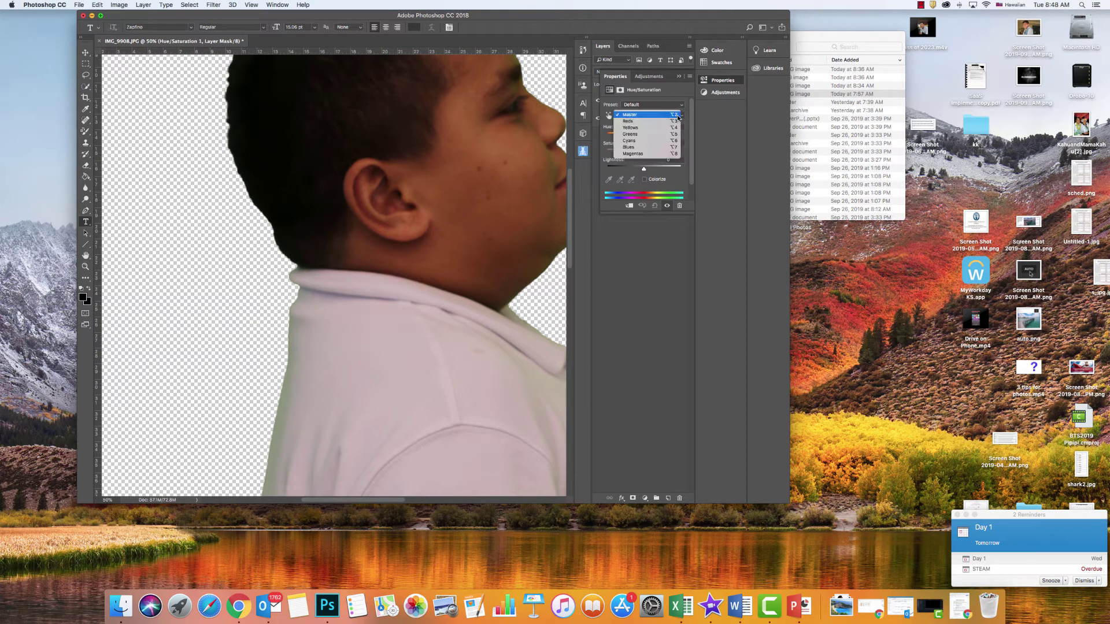
pyautogui.click(663, 134)
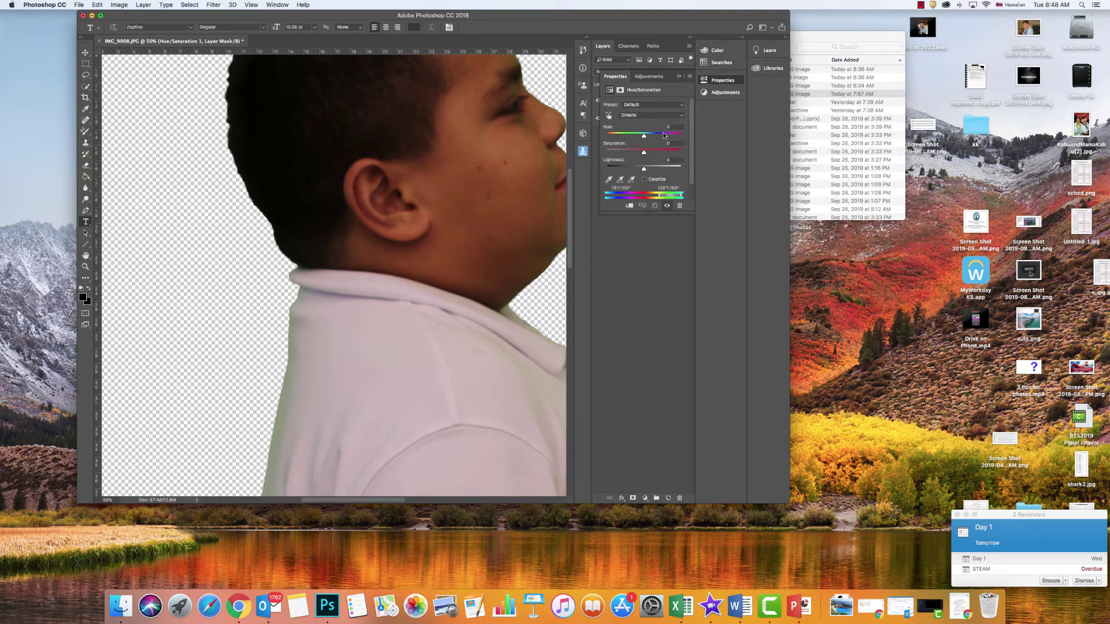
# - Sample the green fringe colour on the shirt edge and set its Saturation to -100
pyautogui.click(609, 179)
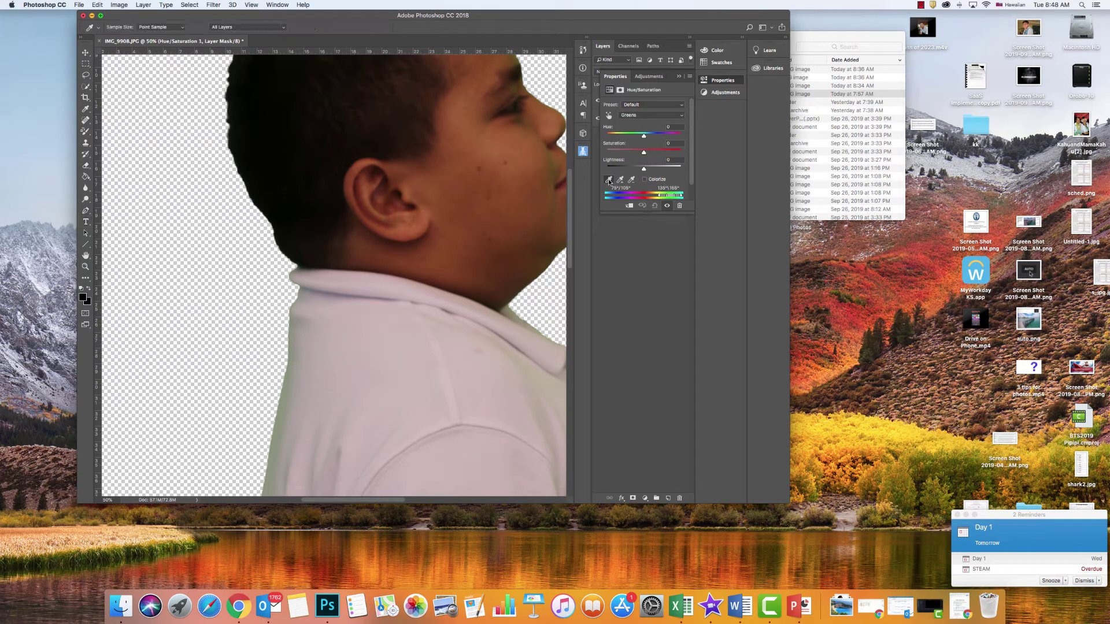
pyautogui.scroll(-1, 640, 171)
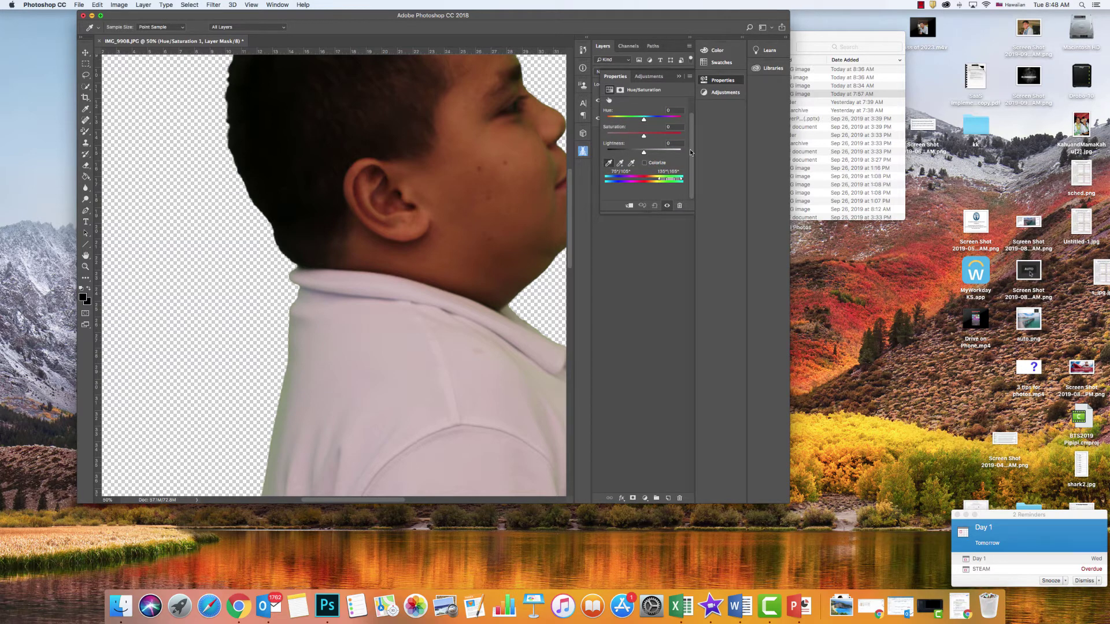
pyautogui.scroll(1, 644, 166)
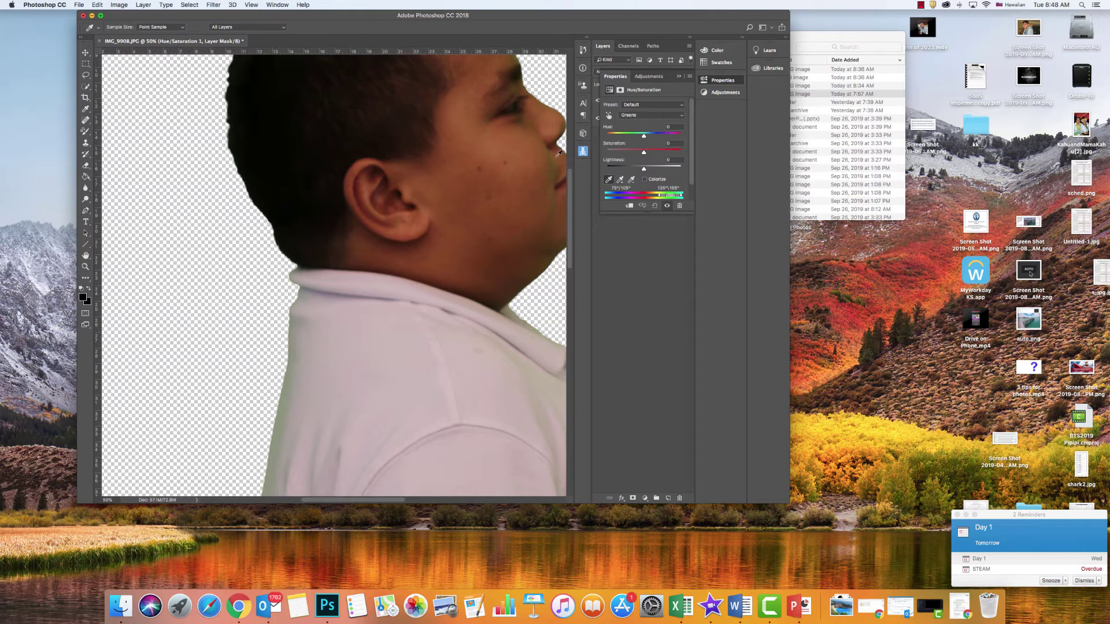
pyautogui.click(285, 399)
pyautogui.moveTo(643, 153); pyautogui.dragTo(606, 153)
pyautogui.scroll(-10, 389, 358)
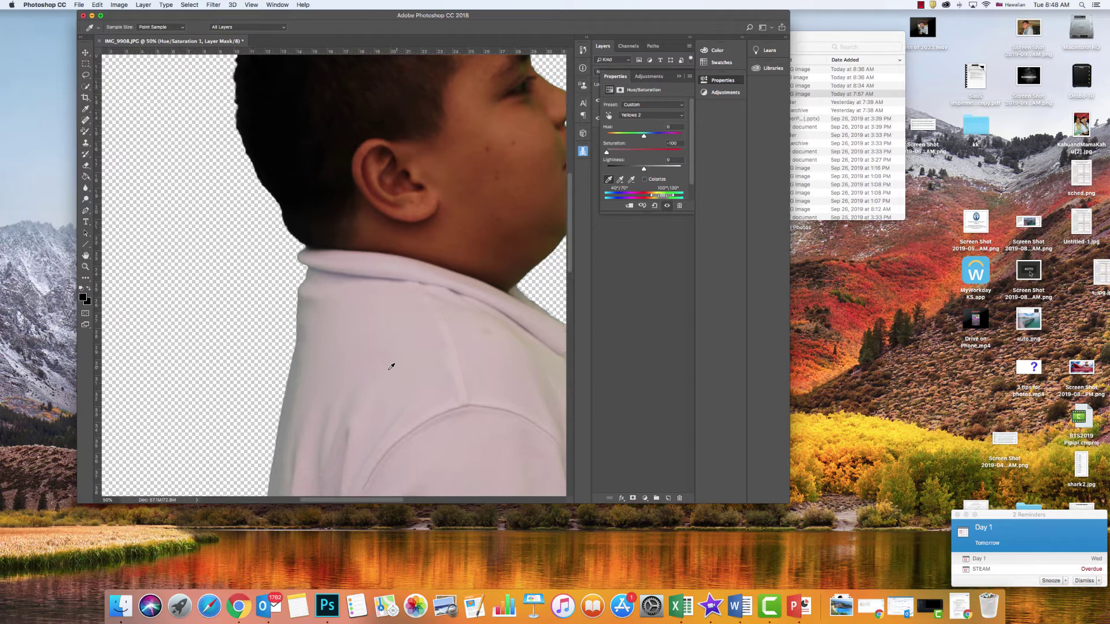
pyautogui.scroll(10, 392, 366)
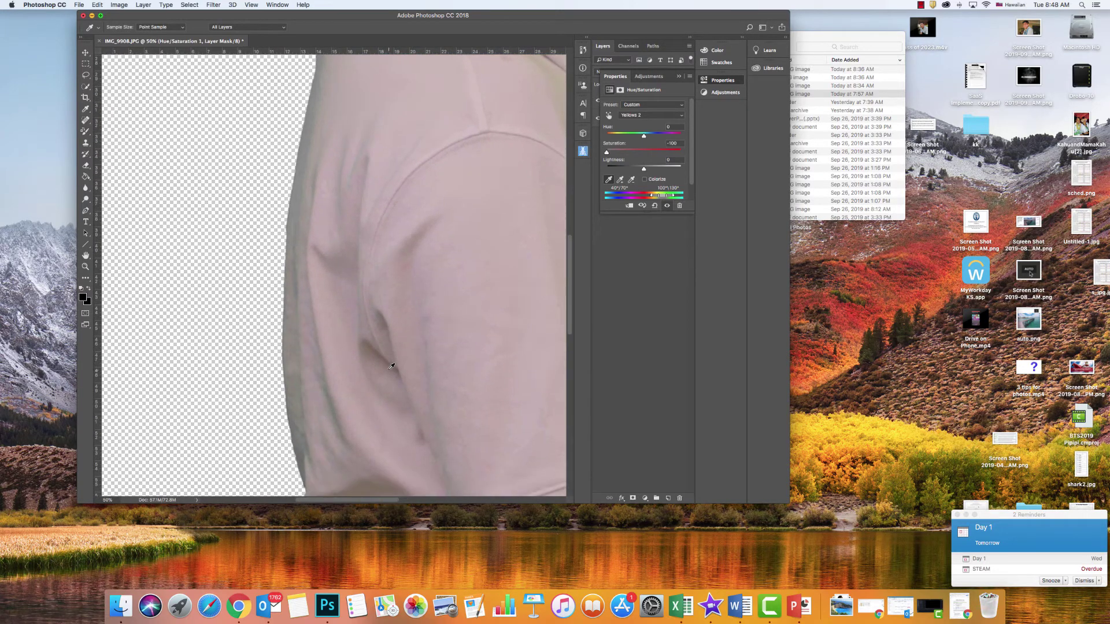
pyautogui.scroll(5, 392, 366)
pyautogui.hscroll(-3, 392, 366)
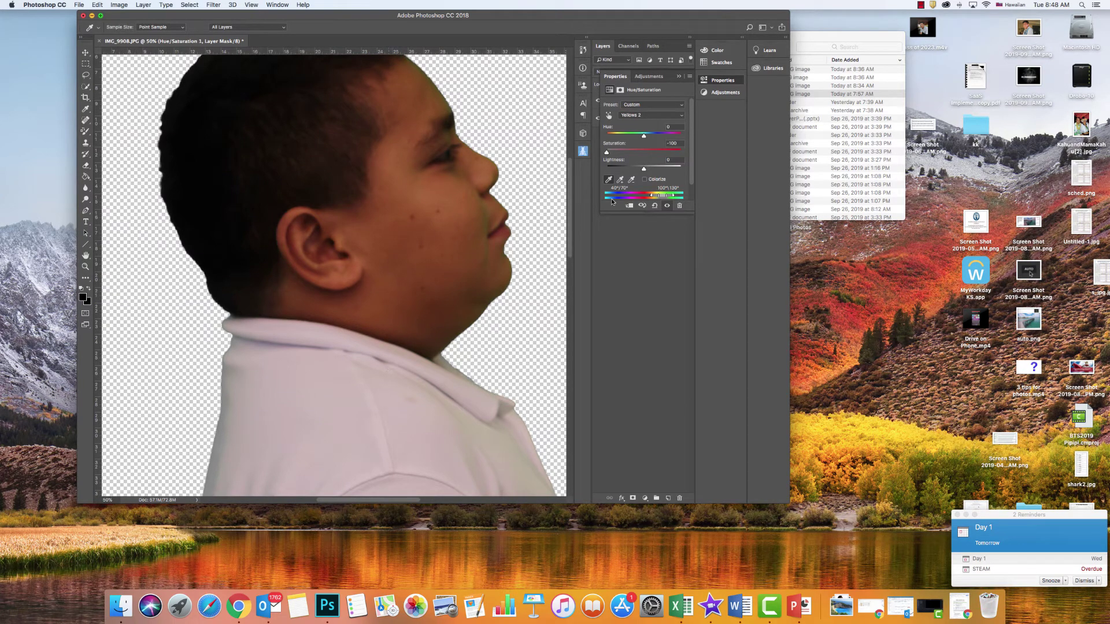
# - Merge the Hue/Saturation adjustment with Layer 0 into one layer and zoom out to view the boy
pyautogui.click(680, 77)
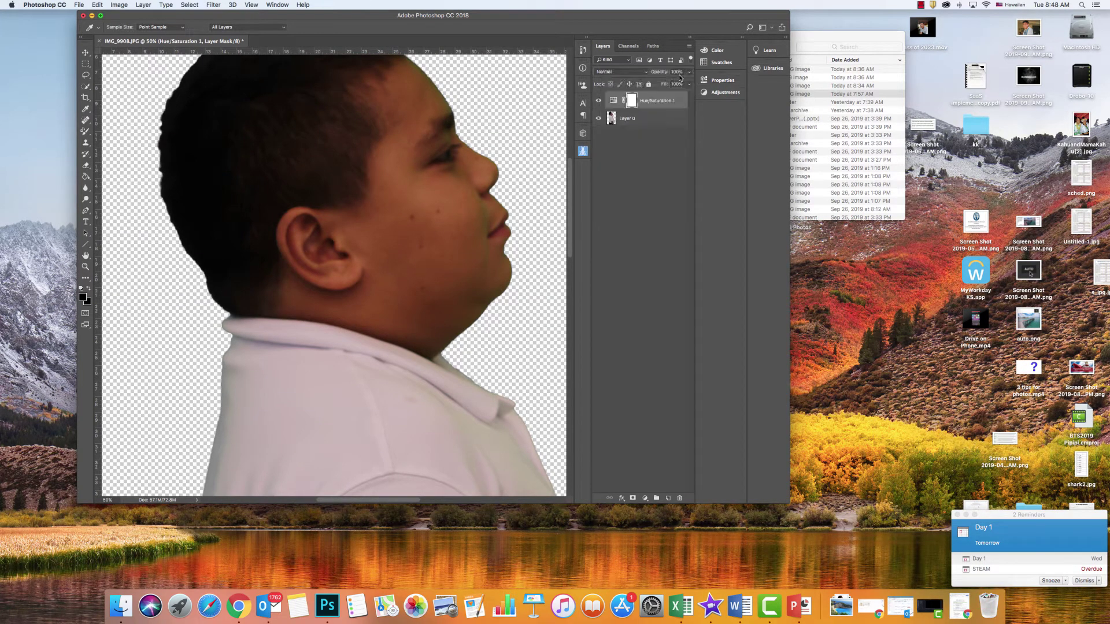
pyautogui.click(627, 119)
pyautogui.press('t')
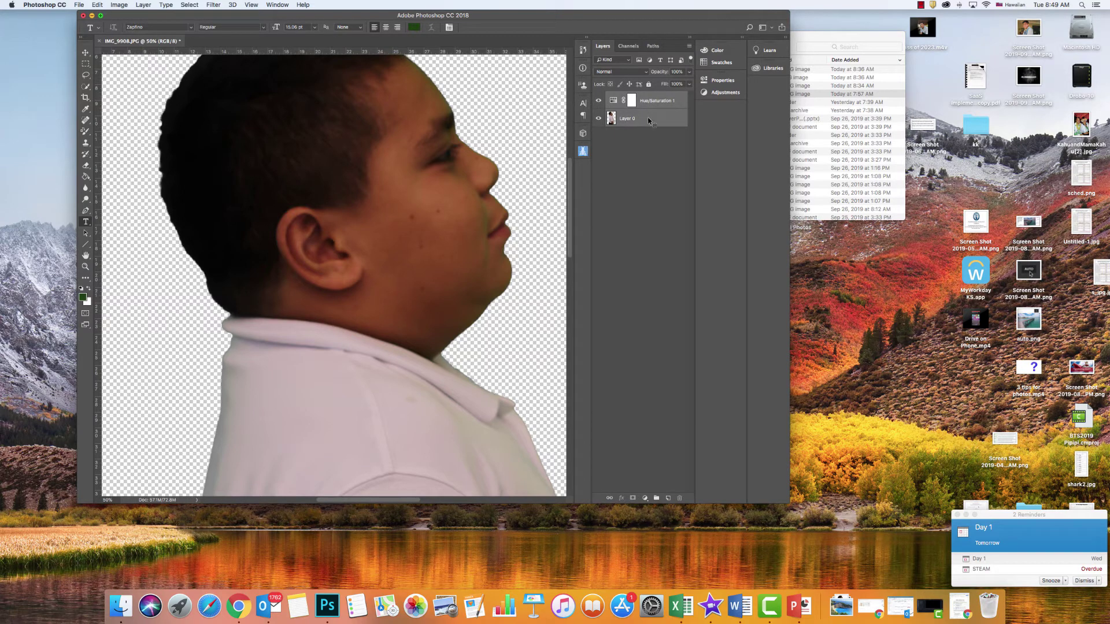
pyautogui.rightClick(648, 120)
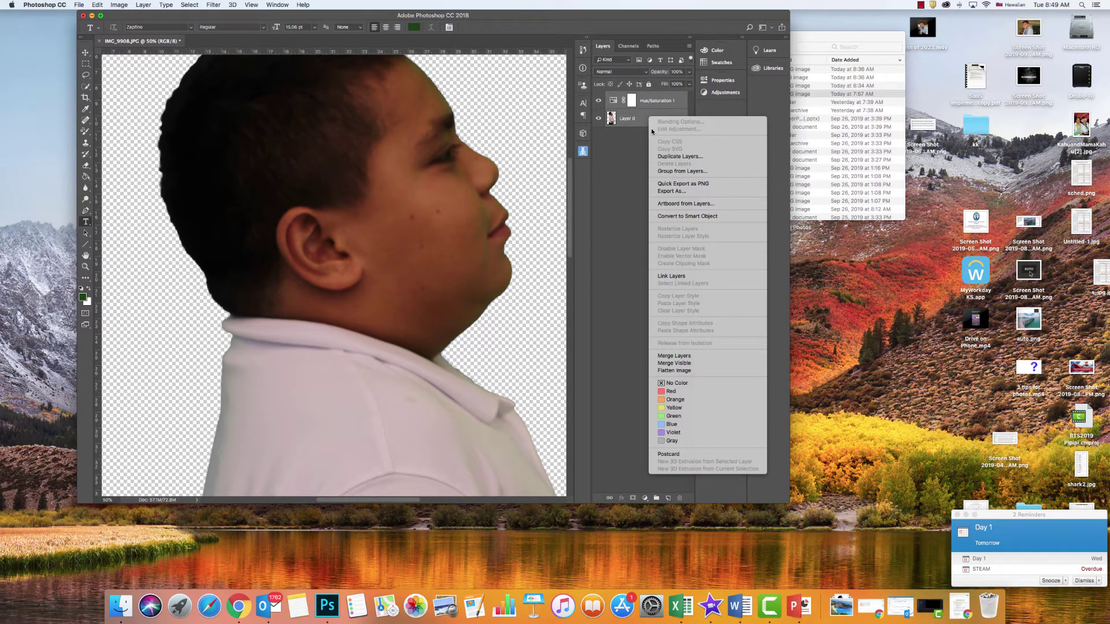
pyautogui.click(665, 356)
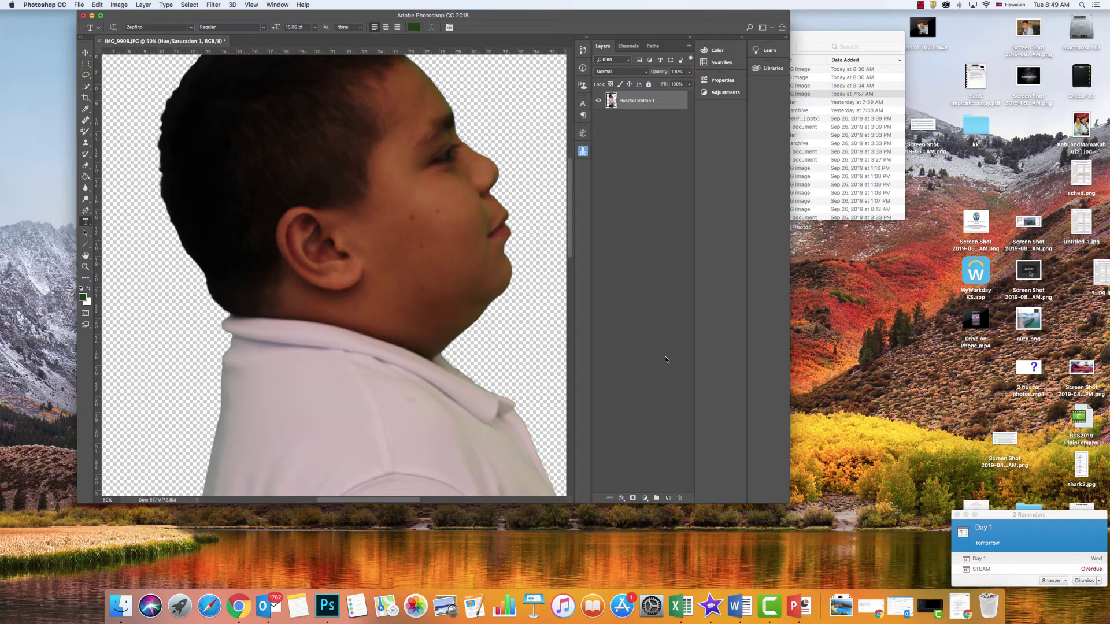
pyautogui.press('super+minus')
pyautogui.press('super+minus')
pyautogui.press('super+minus')
pyautogui.press('super+minus')
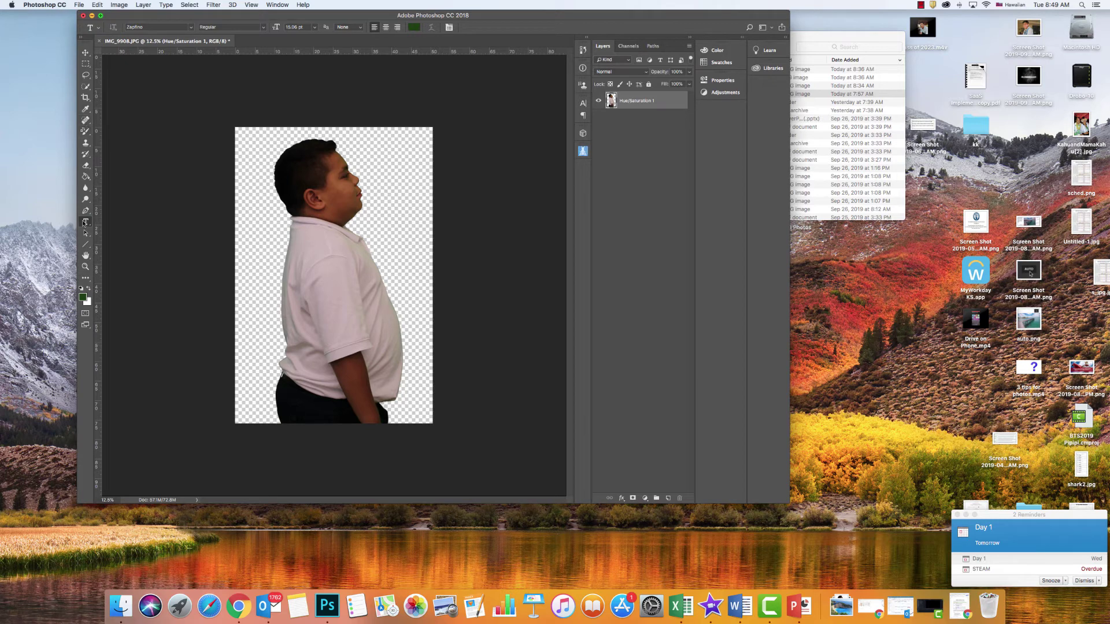
# - Switch to the Move tool and try dragging the boy's layer
pyautogui.click(86, 54)
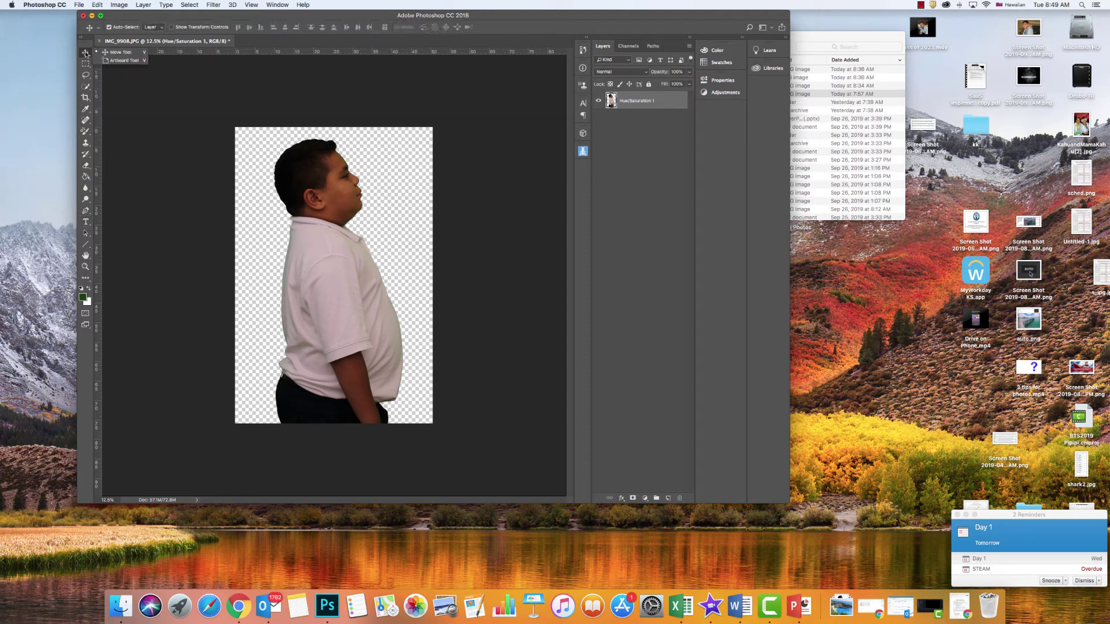
pyautogui.click(283, 187)
pyautogui.moveTo(309, 198)
pyautogui.mouseDown()
pyautogui.moveTo(319, 165)
pyautogui.moveTo(328, 209)
pyautogui.moveTo(321, 167)
pyautogui.moveTo(264, 218)
pyautogui.moveTo(351, 227)
pyautogui.moveTo(445, 174)
pyautogui.moveTo(295, 173)
pyautogui.moveTo(329, 177)
pyautogui.moveTo(319, 192)
pyautogui.mouseUp()
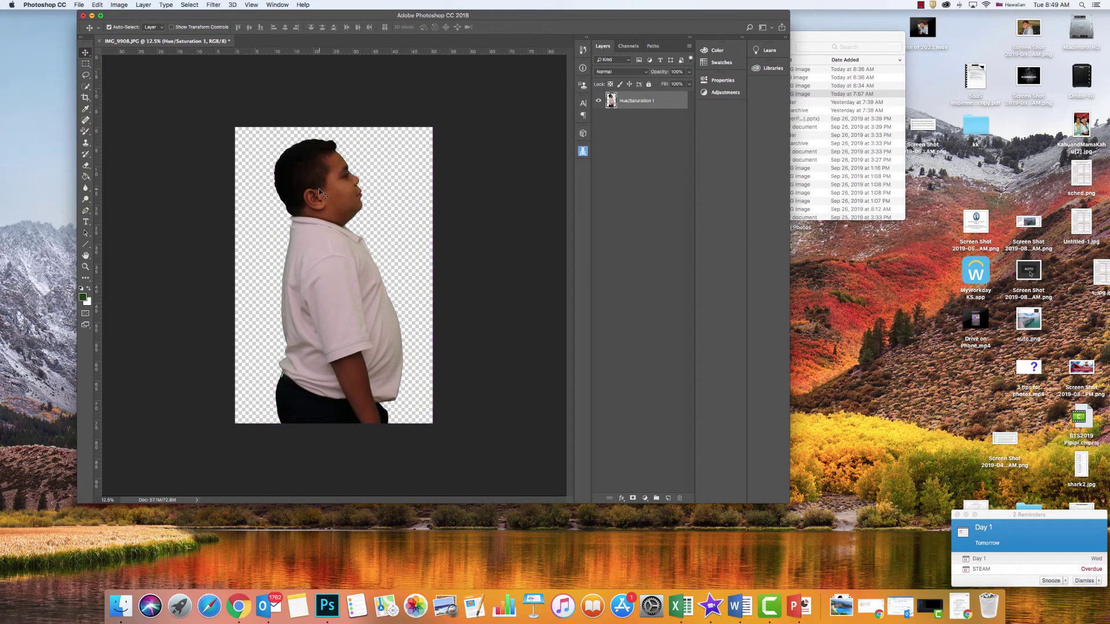
# - Drag beach-4507253_960_720.jpg from the Downloads window onto Photoshop to open it
pyautogui.click(848, 34)
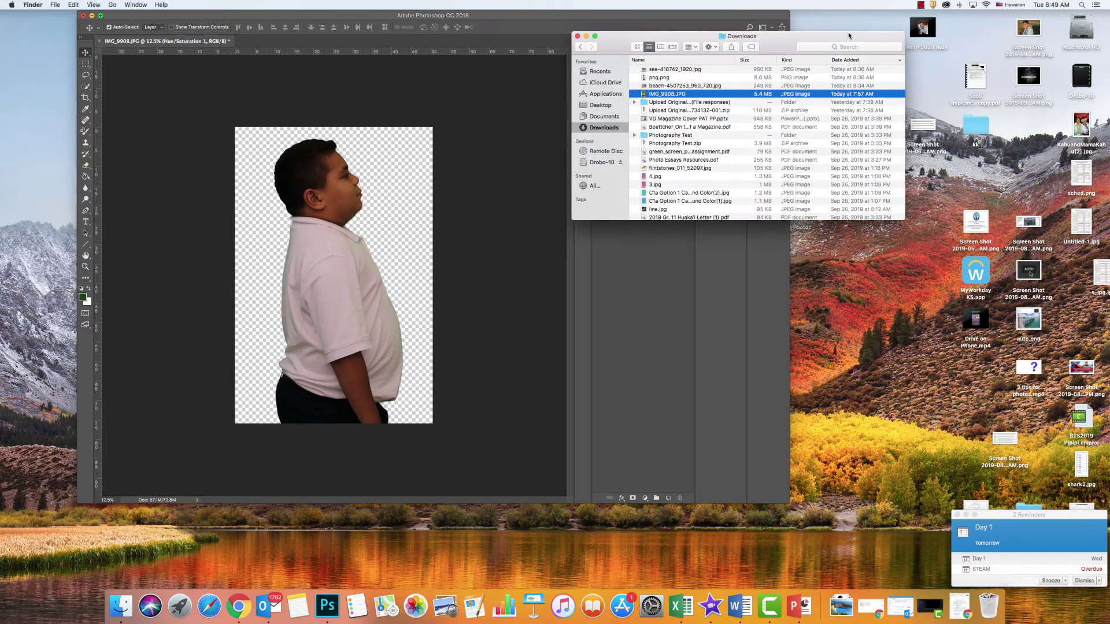
pyautogui.click(654, 86)
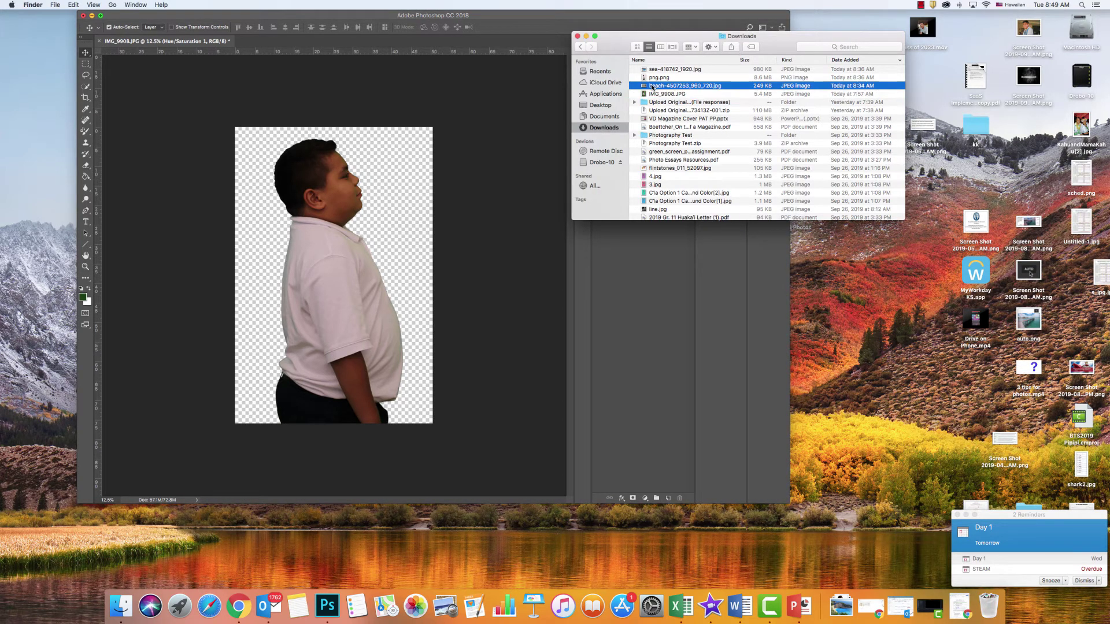
pyautogui.moveTo(643, 87); pyautogui.dragTo(322, 608)
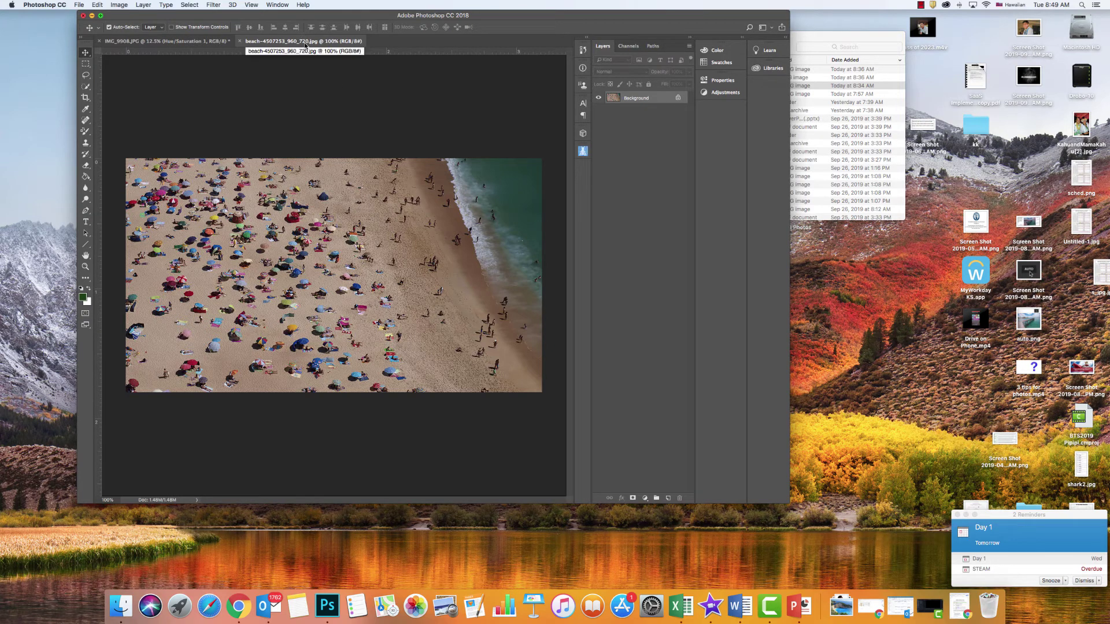
pyautogui.click(170, 42)
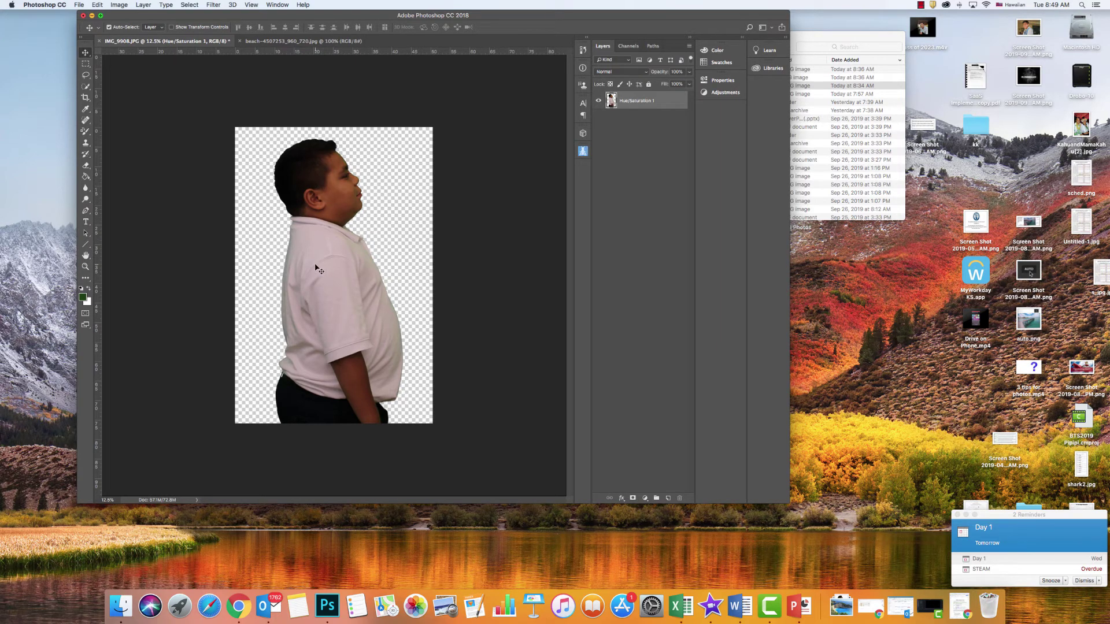
pyautogui.moveTo(317, 275); pyautogui.dragTo(287, 46)
pyautogui.moveTo(328, 168); pyautogui.dragTo(335, 207)
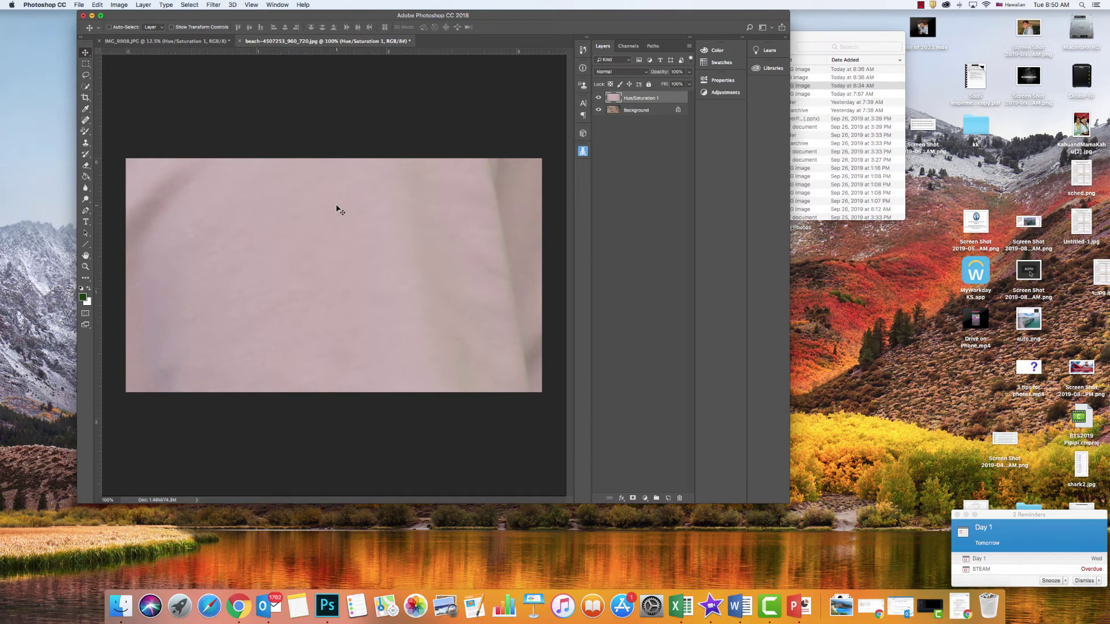
pyautogui.press('super+z')
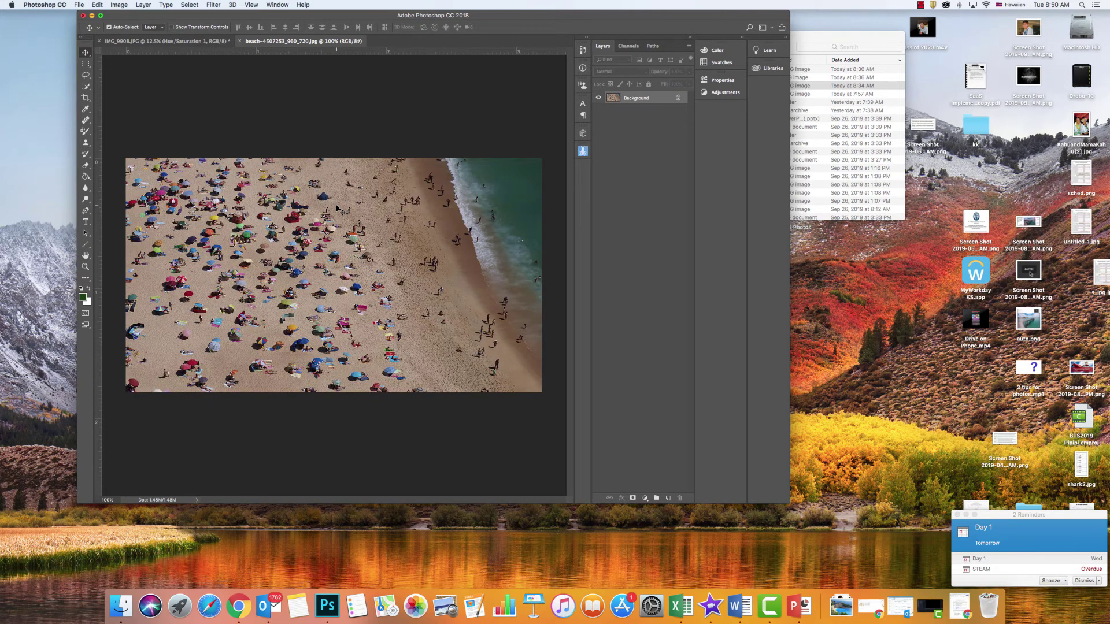
# - Quick Export the boy's cut-out from IMG_9908 as a transparent PNG named self.png in Downloads
pyautogui.click(162, 41)
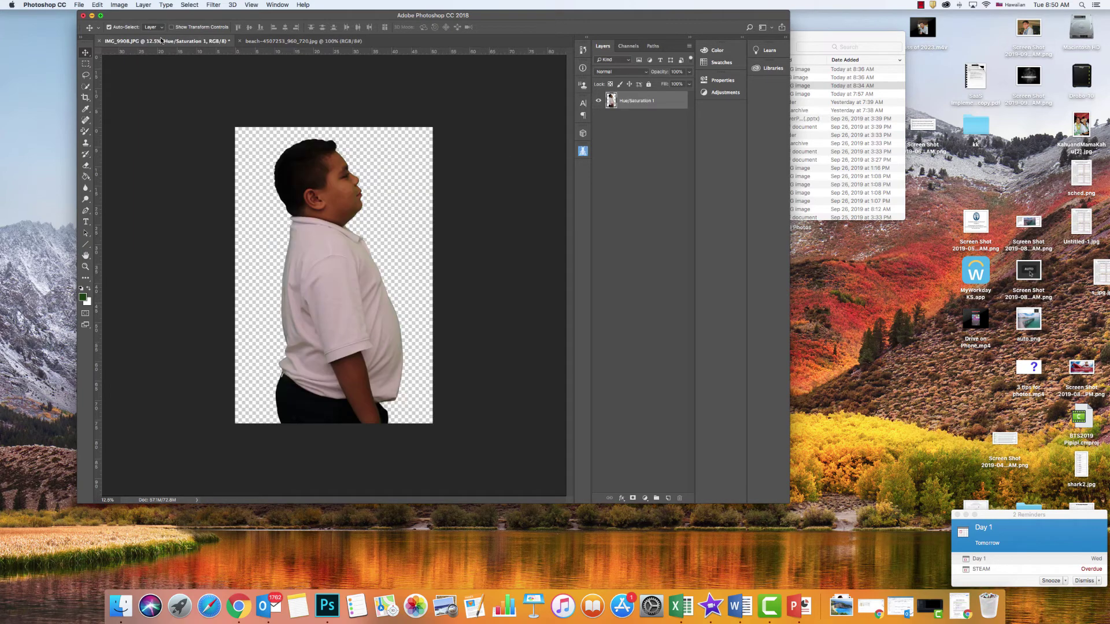
pyautogui.click(79, 5)
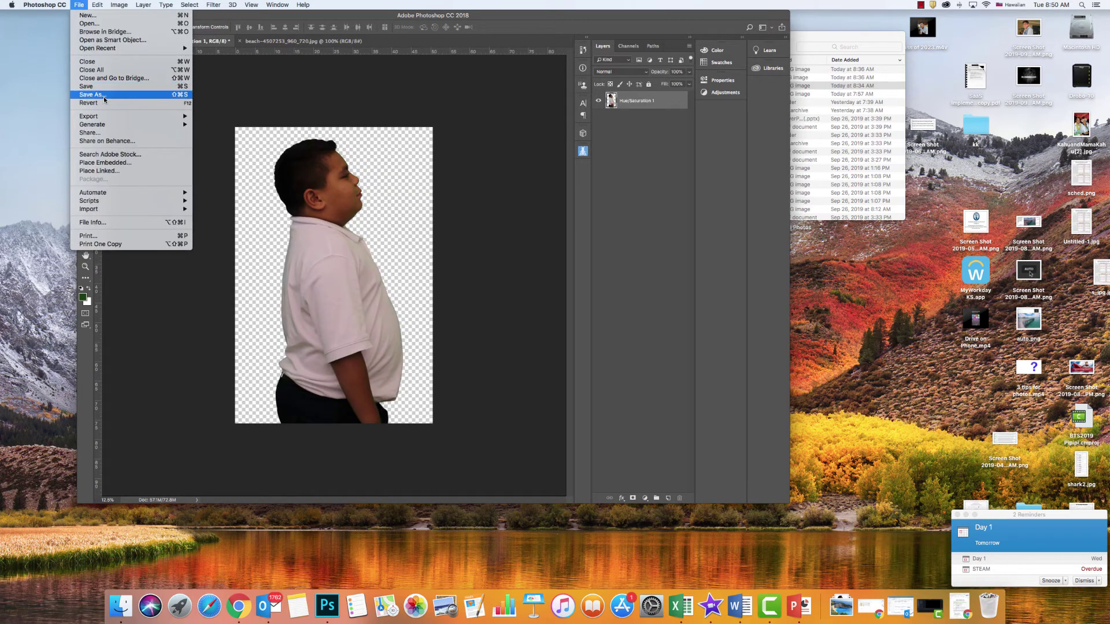
pyautogui.moveTo(109, 117)
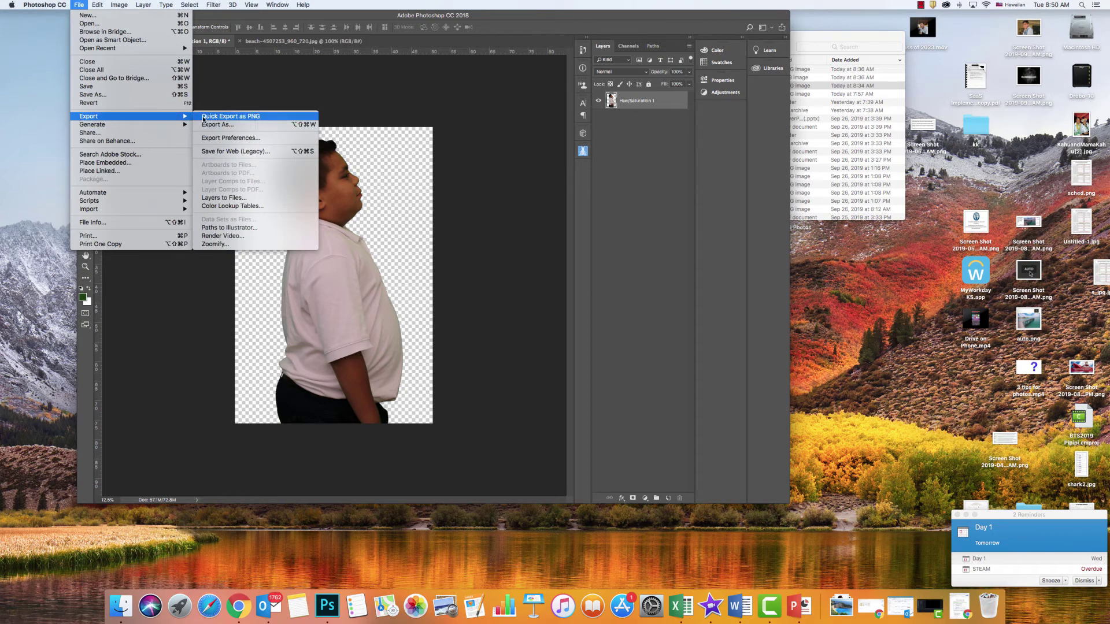
pyautogui.click(231, 118)
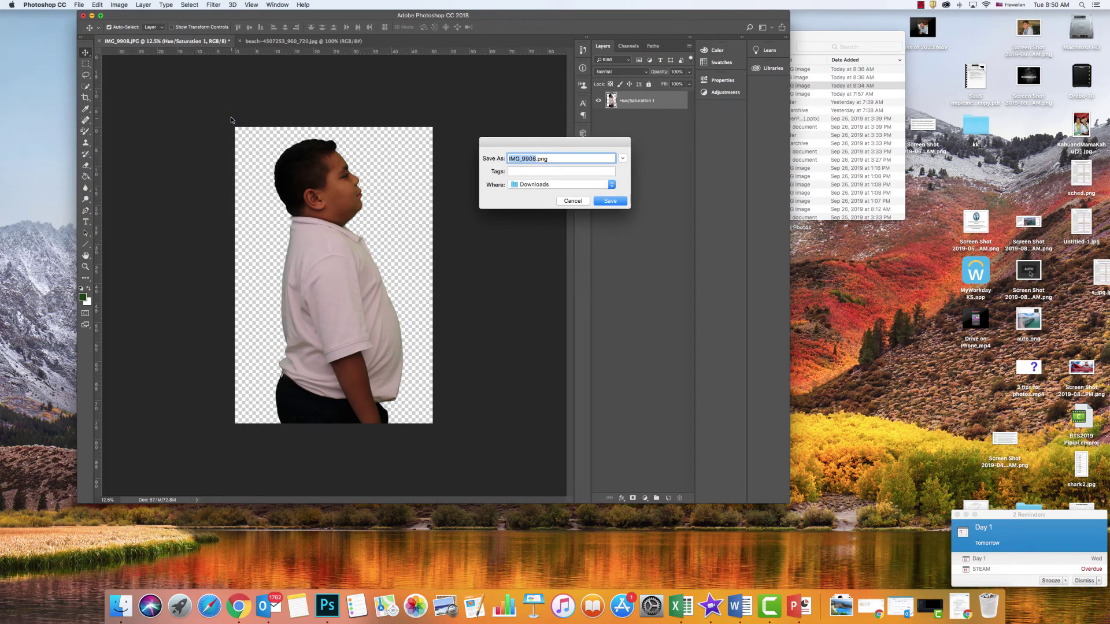
pyautogui.write('self')
pyautogui.click(607, 202)
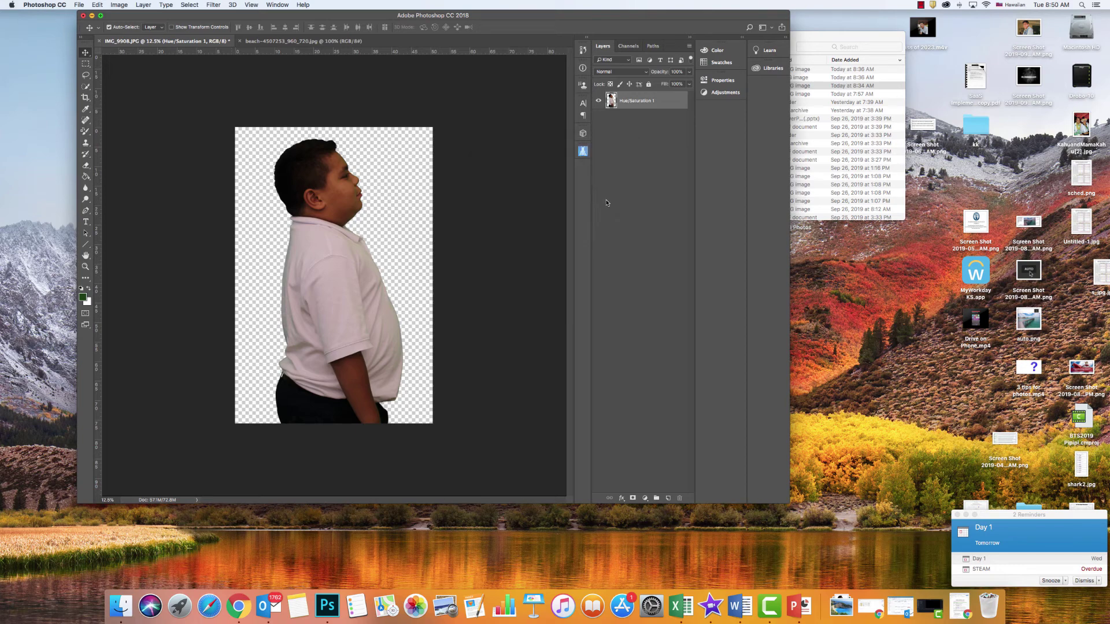
# - Drag self.png from the Downloads folder onto the beach photo canvas
pyautogui.click(833, 34)
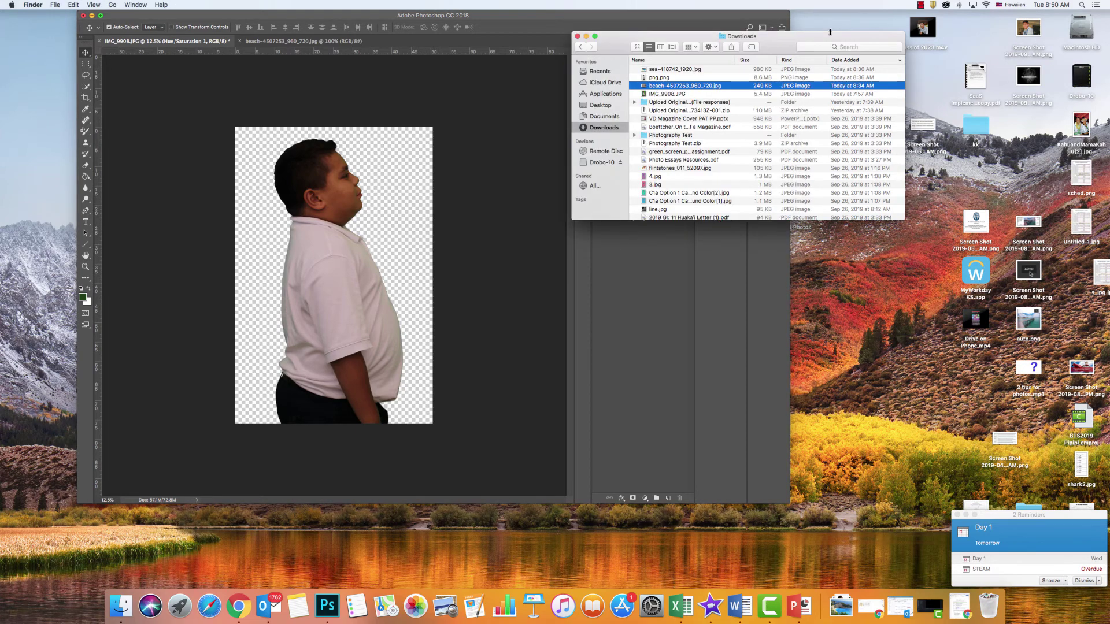
pyautogui.click(602, 115)
pyautogui.click(600, 127)
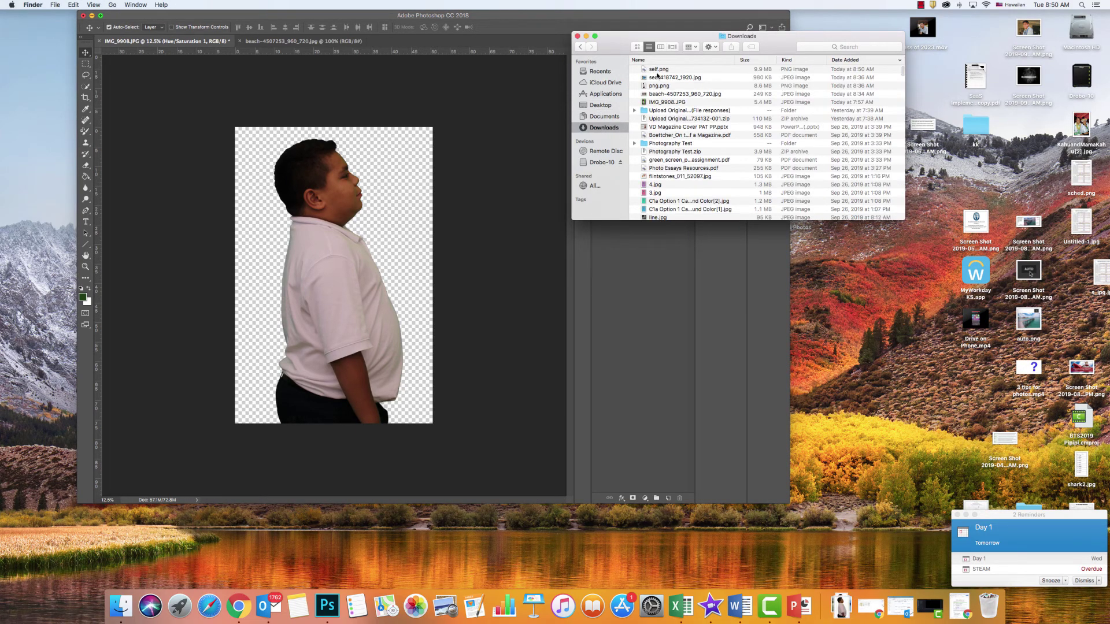
pyautogui.click(318, 42)
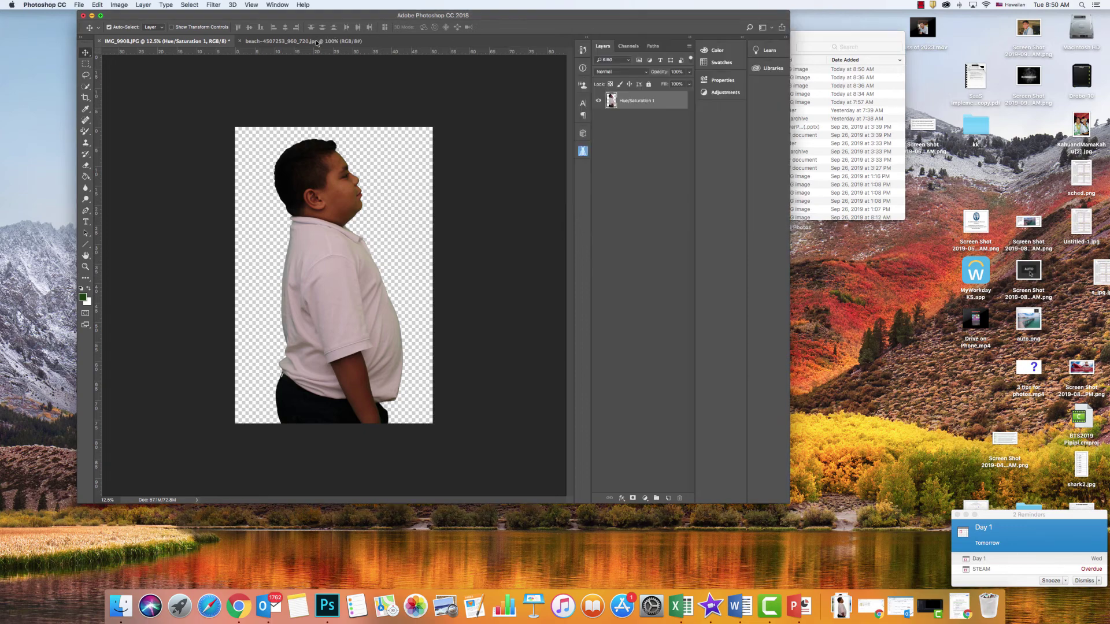
pyautogui.click(317, 42)
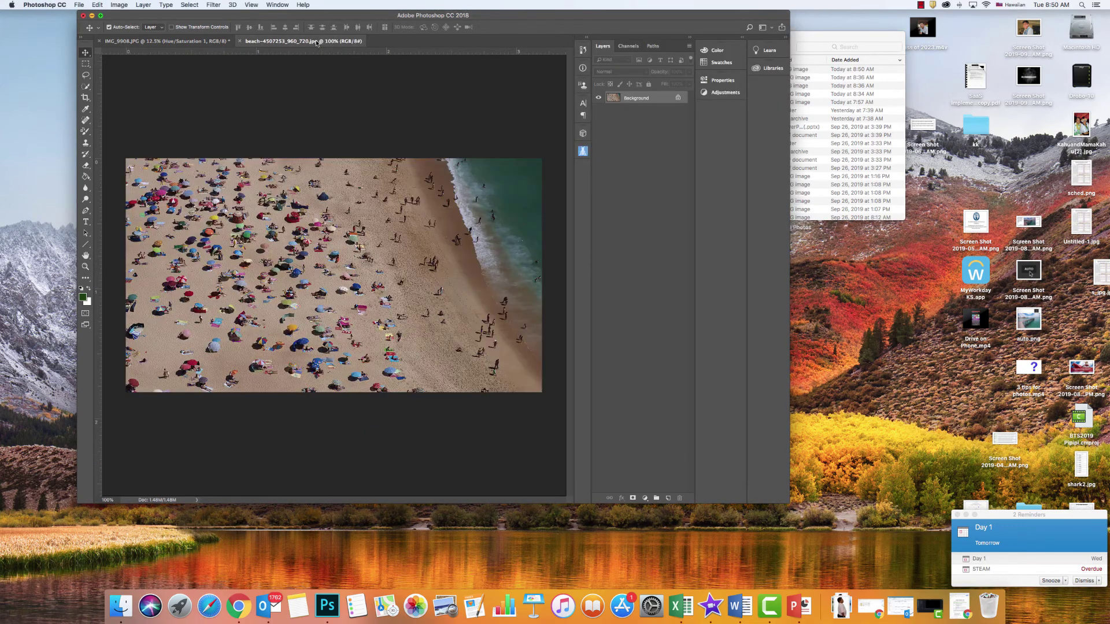
pyautogui.click(818, 37)
pyautogui.click(646, 70)
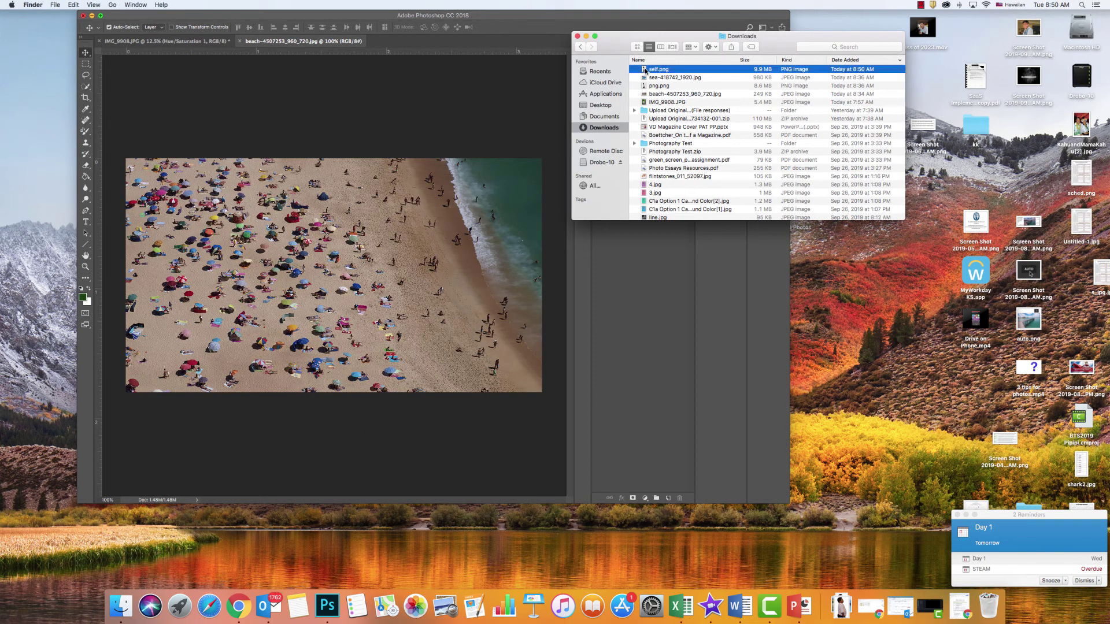
pyautogui.moveTo(646, 71); pyautogui.dragTo(440, 207)
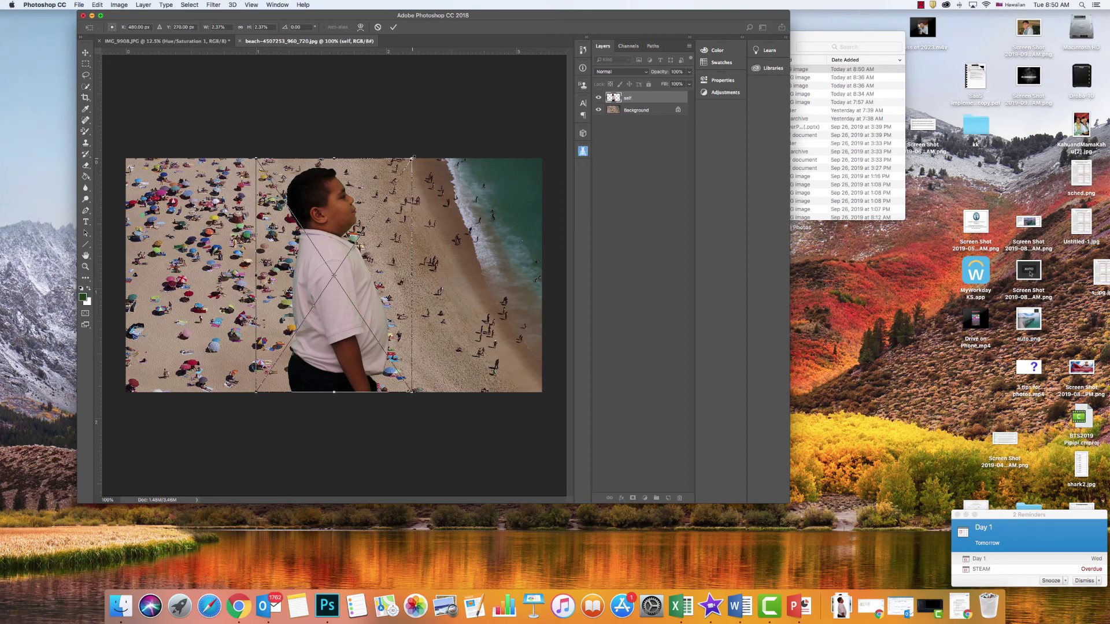
# - Shrink the boy to beachgoer size and move him near the bottom edge, right of centre
pyautogui.moveTo(412, 157); pyautogui.dragTo(249, 341)
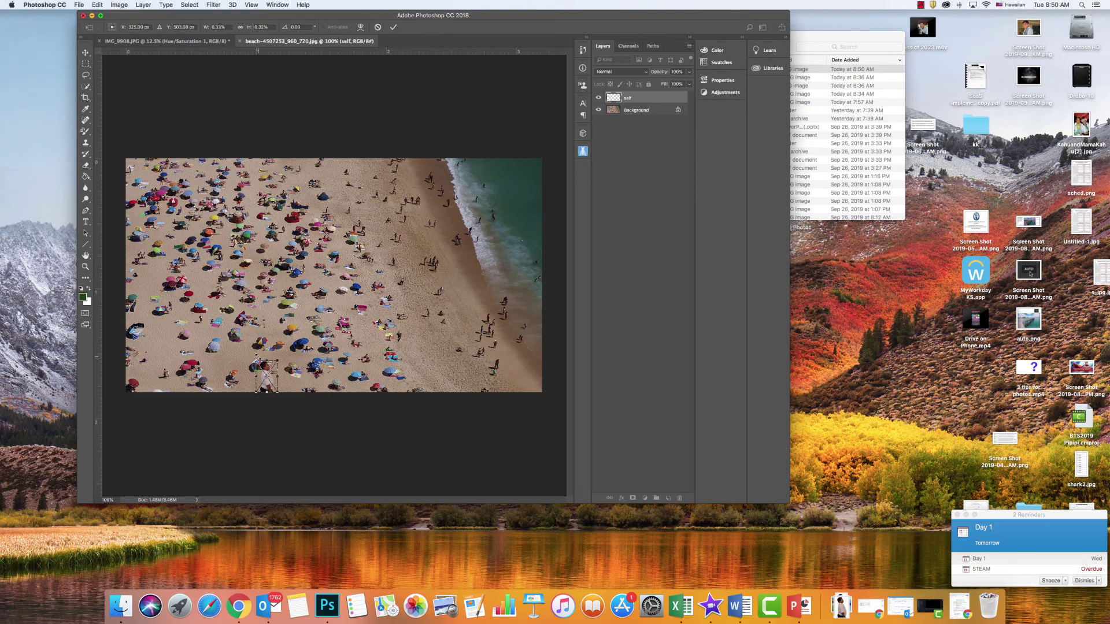
pyautogui.press('Return')
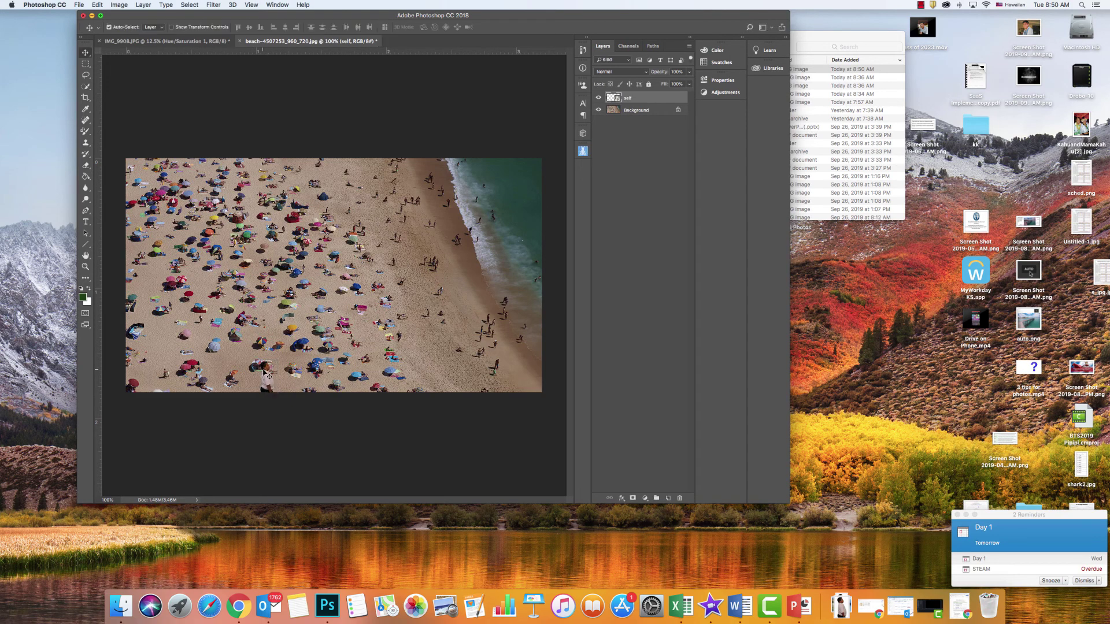
pyautogui.moveTo(267, 374); pyautogui.dragTo(443, 380)
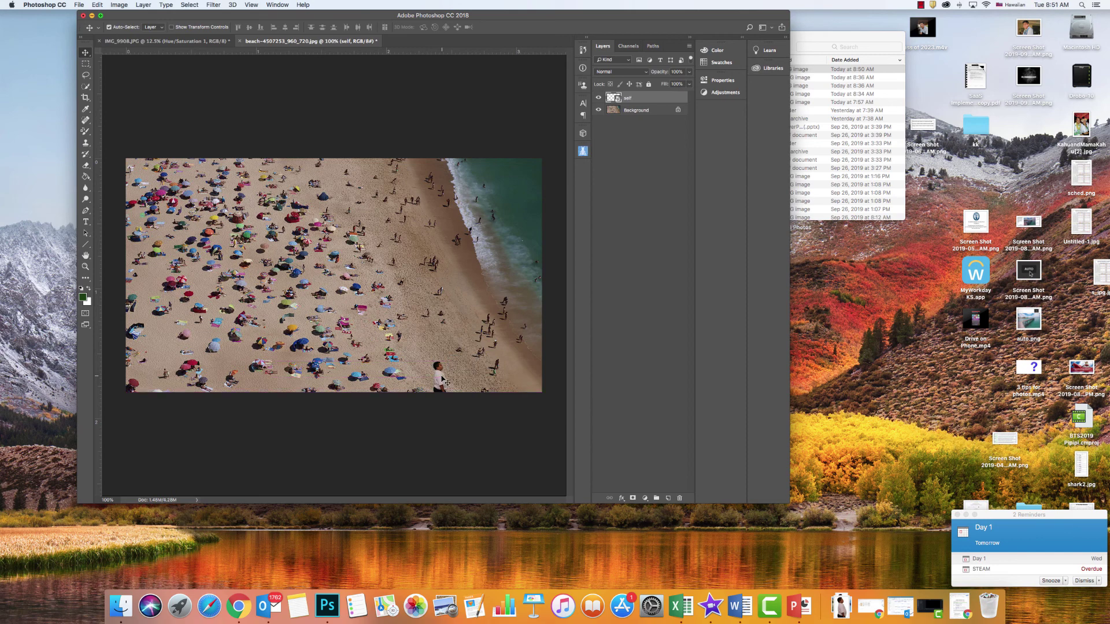